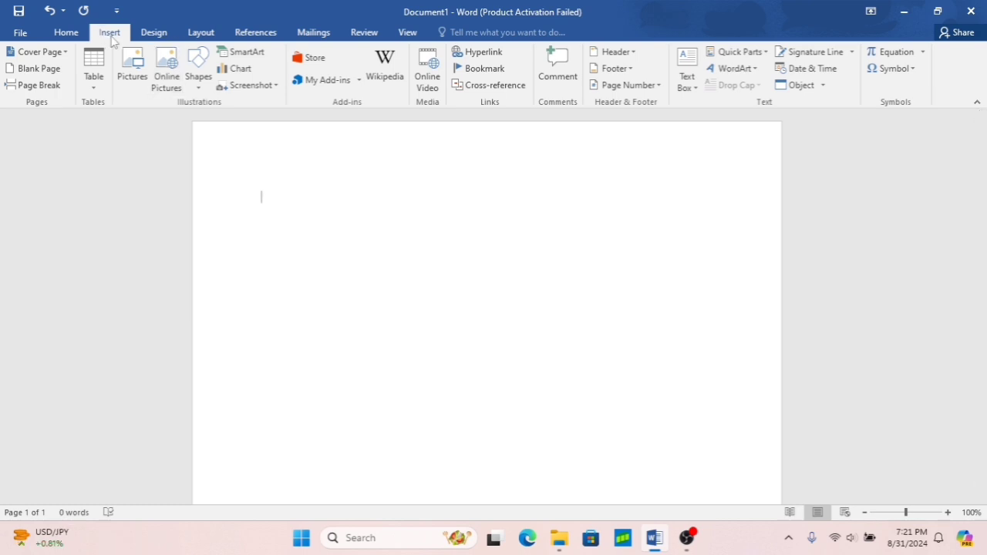
# - Insert a clustered column chart and dismiss the activation notice, the chart data sheet and the File Explorer window
pyautogui.click(238, 69)
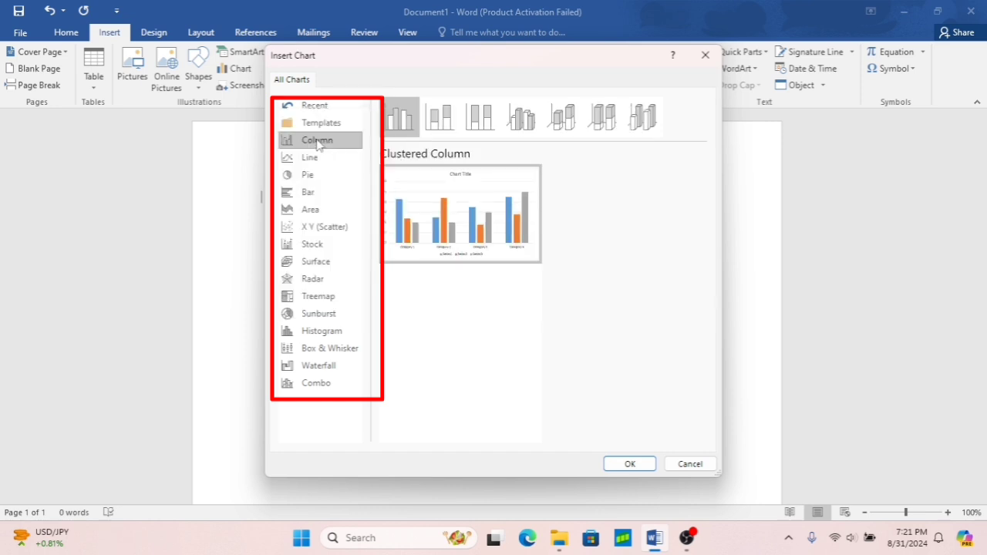
pyautogui.moveTo(447, 199)
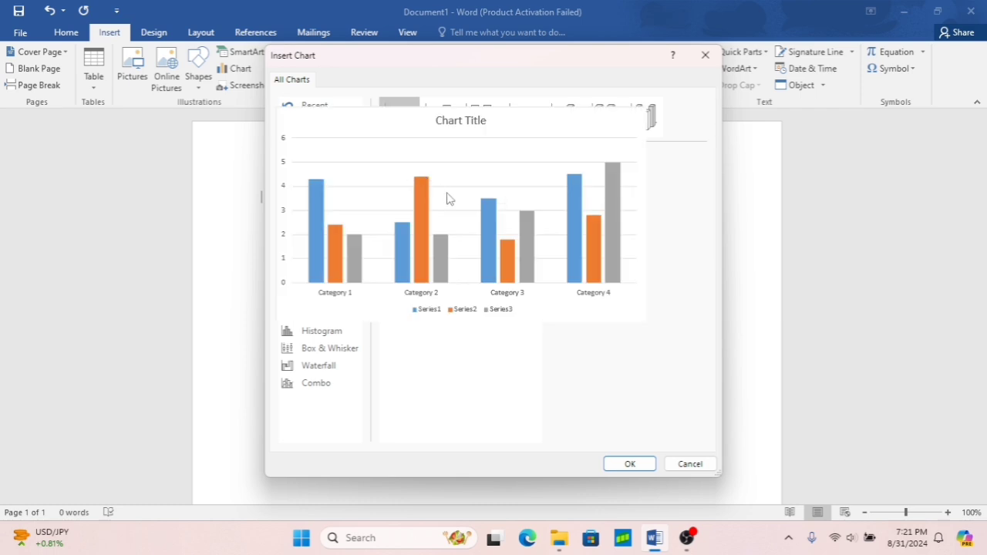
pyautogui.click(630, 464)
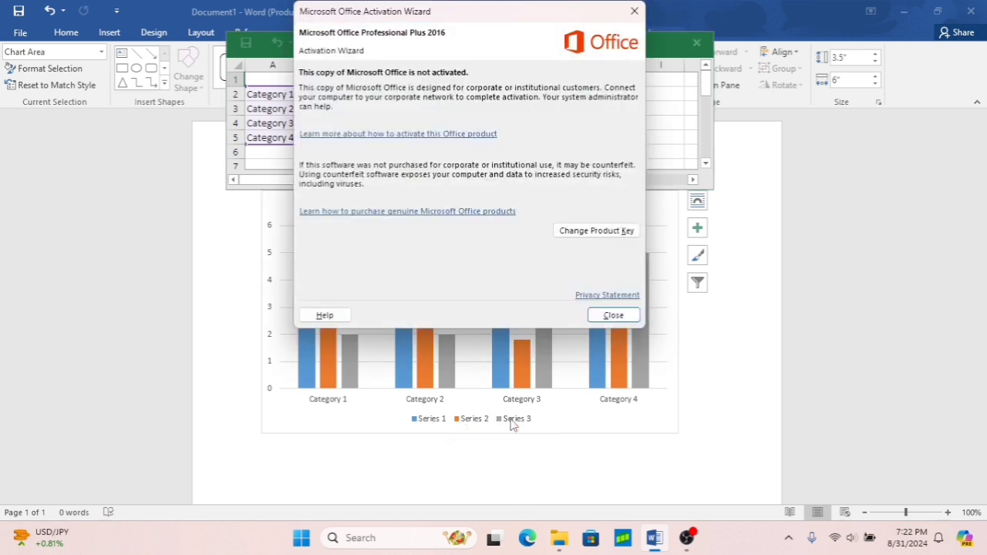
pyautogui.click(617, 315)
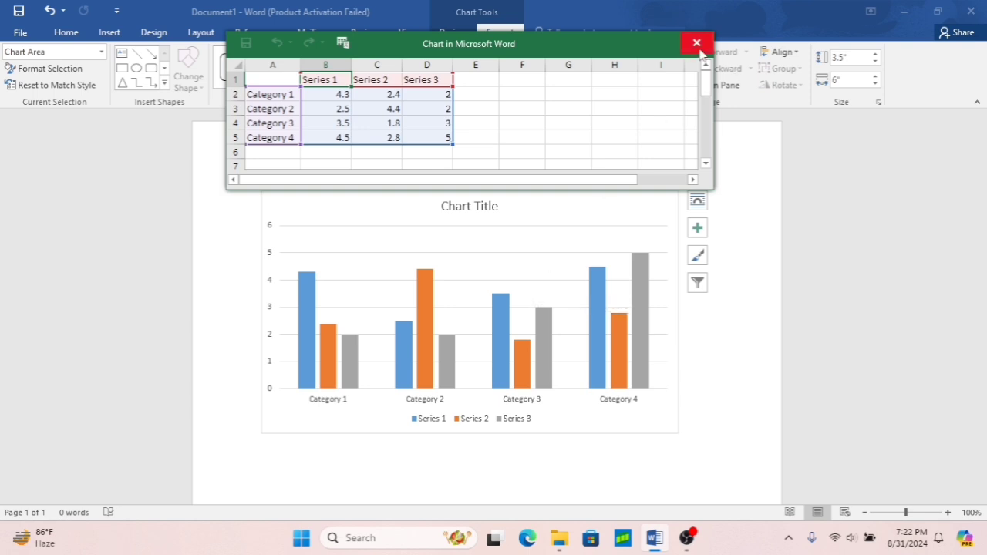
pyautogui.click(697, 43)
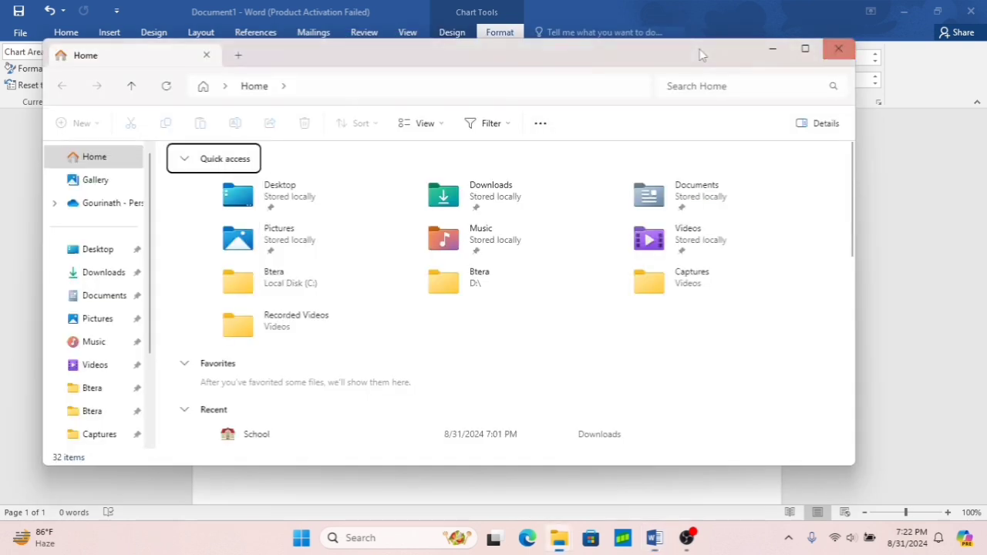
pyautogui.click(773, 50)
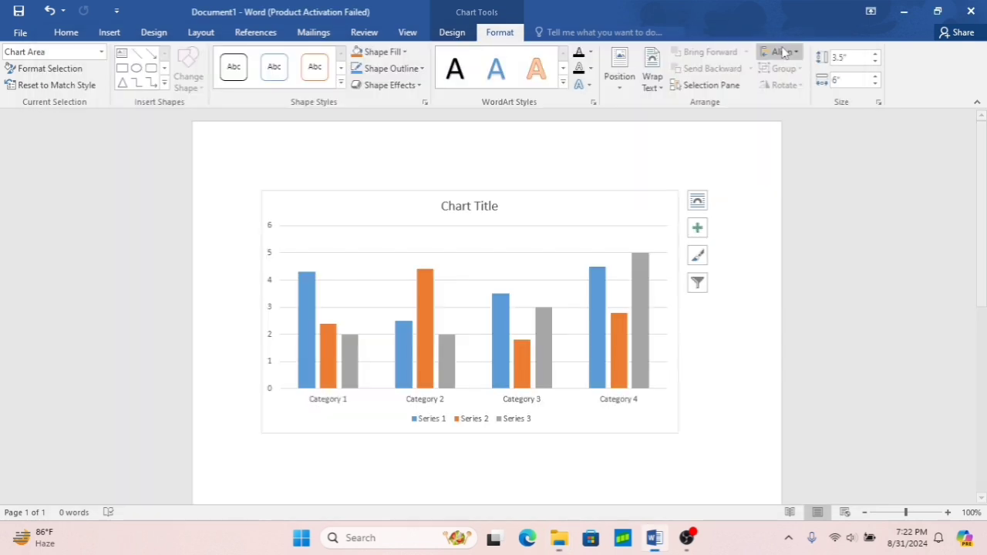
# - Delete the whole column chart from the page
pyautogui.click(447, 297)
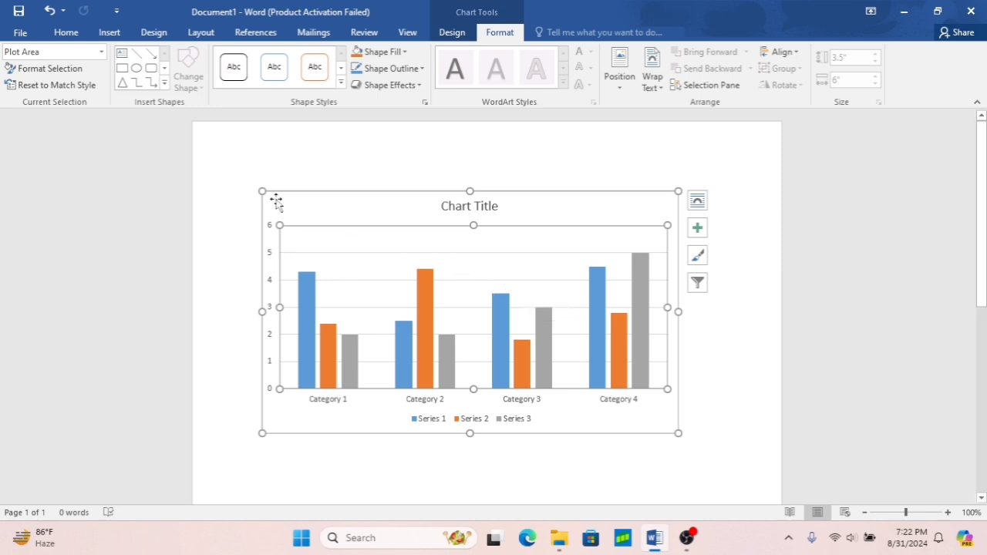
pyautogui.click(254, 187)
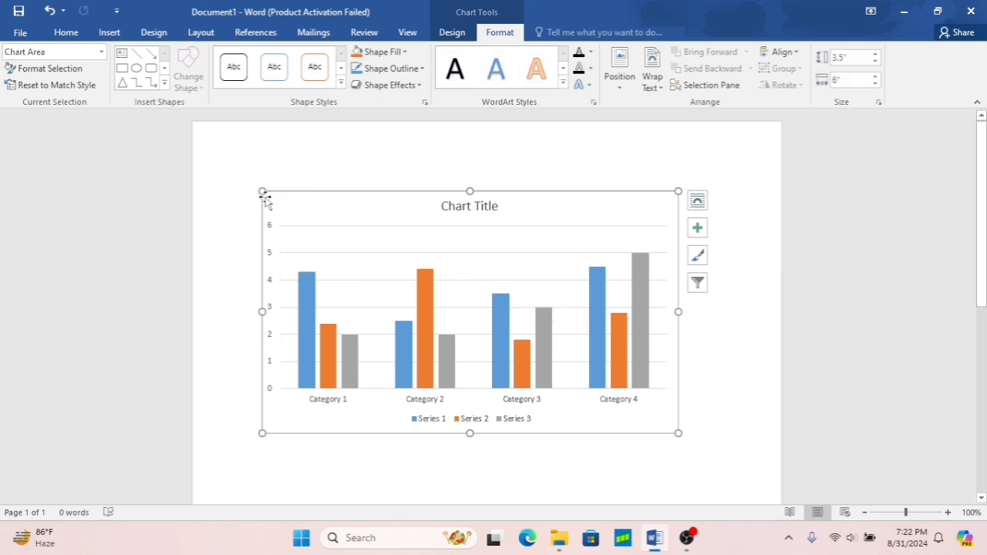
pyautogui.press('Delete')
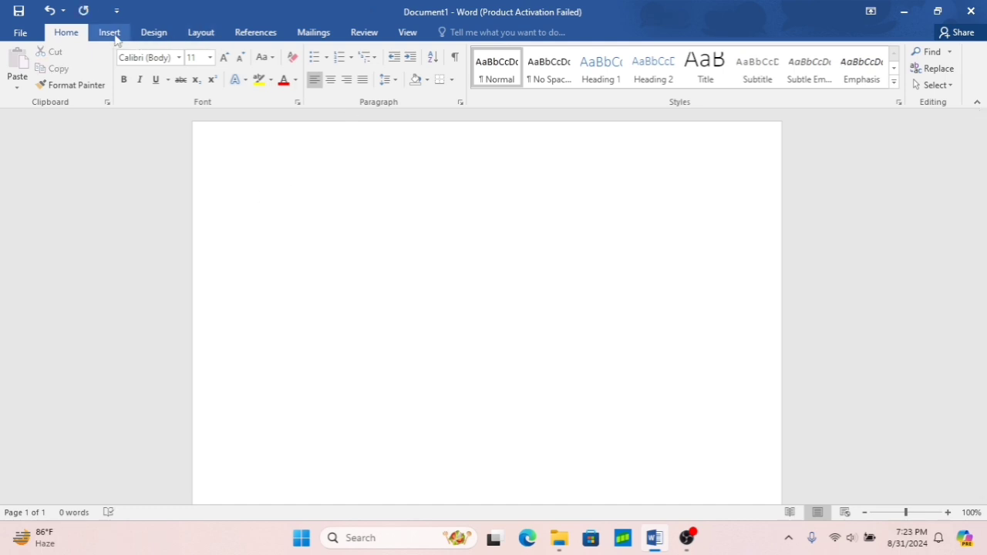
# - Search YouTube for "school" as an online video and insert the first result, School (Remastered), into the document
pyautogui.click(114, 38)
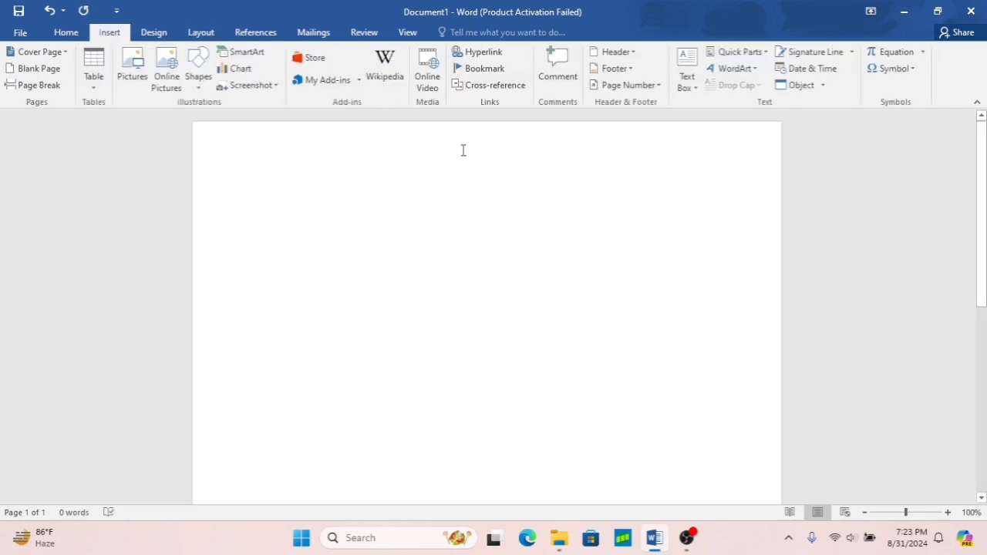
pyautogui.click(430, 78)
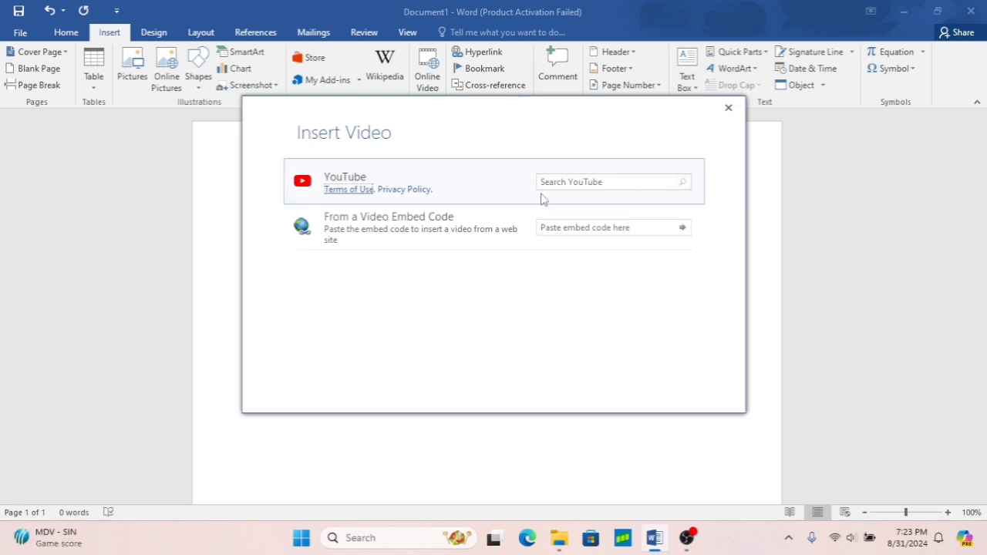
pyautogui.click(578, 183)
pyautogui.write('school')
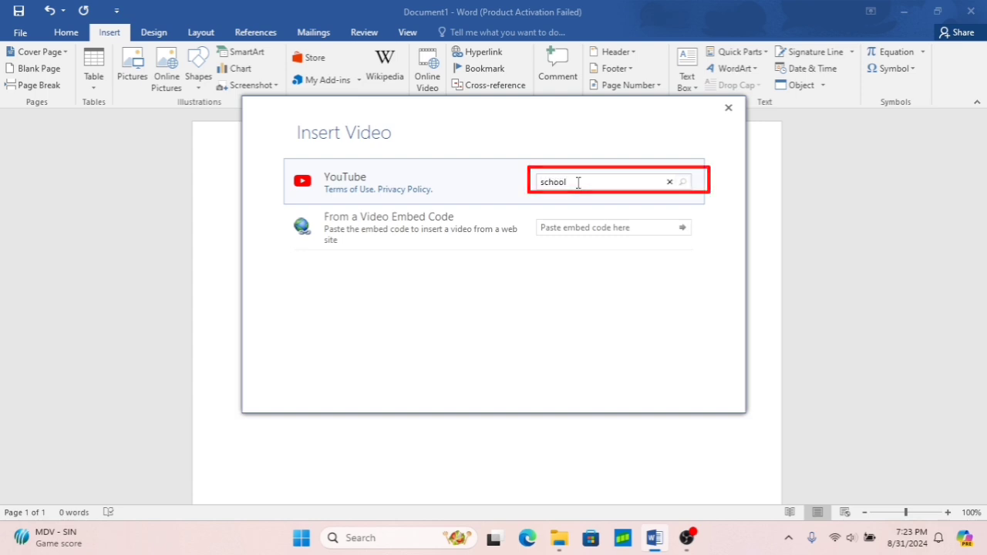
pyautogui.press('Return')
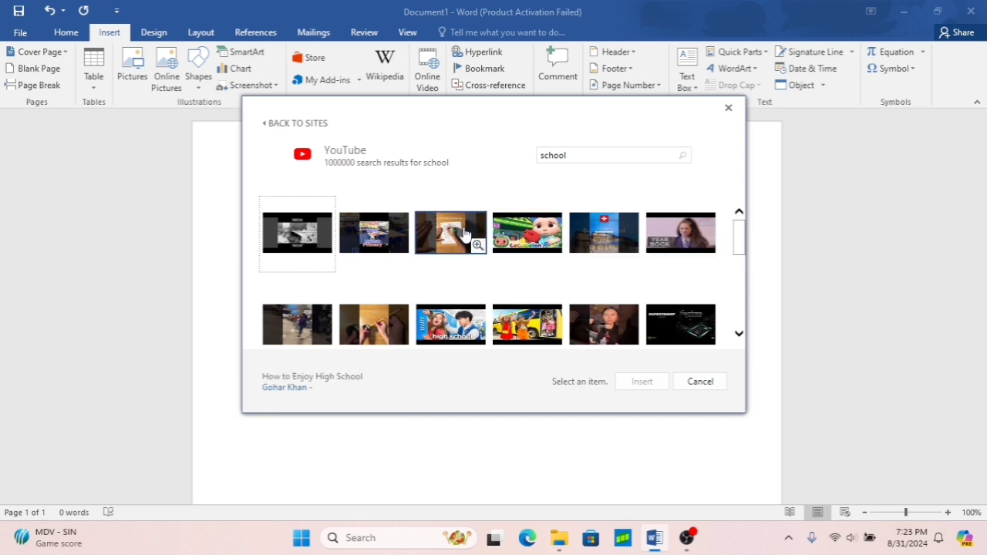
pyautogui.click(305, 245)
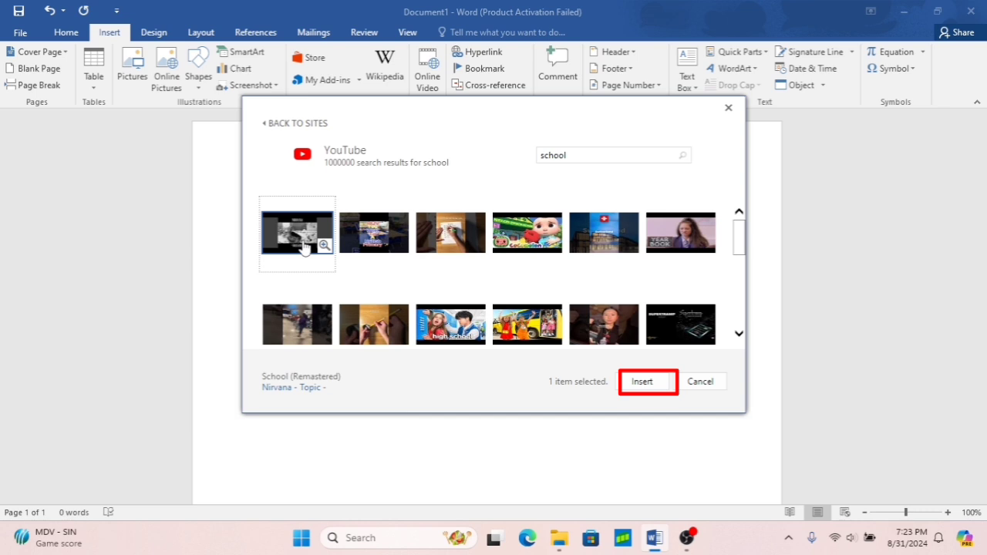
pyautogui.click(643, 382)
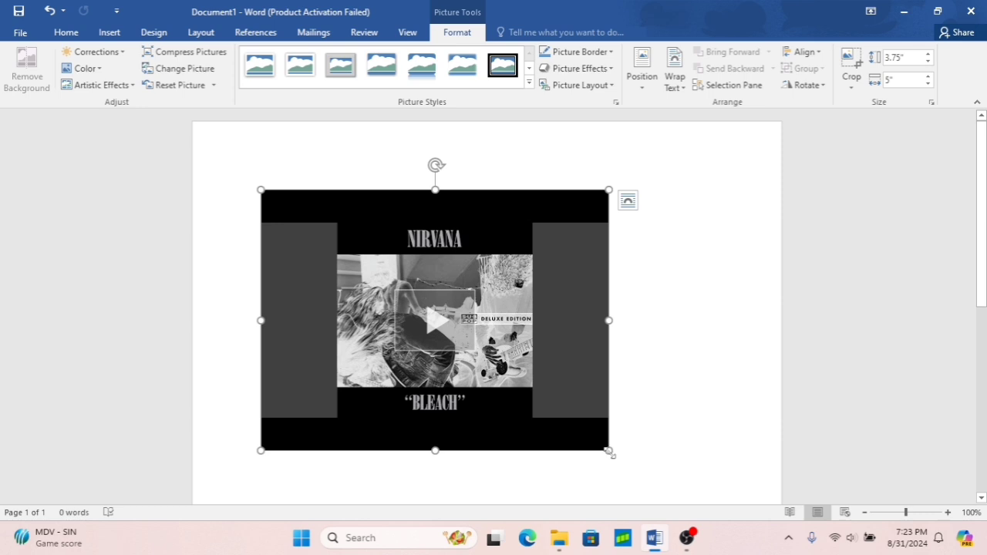
# - Shrink the video to about 1.38" by 1.83" and position it at the page's top right with text wrapping
pyautogui.moveTo(610, 452); pyautogui.dragTo(373, 287)
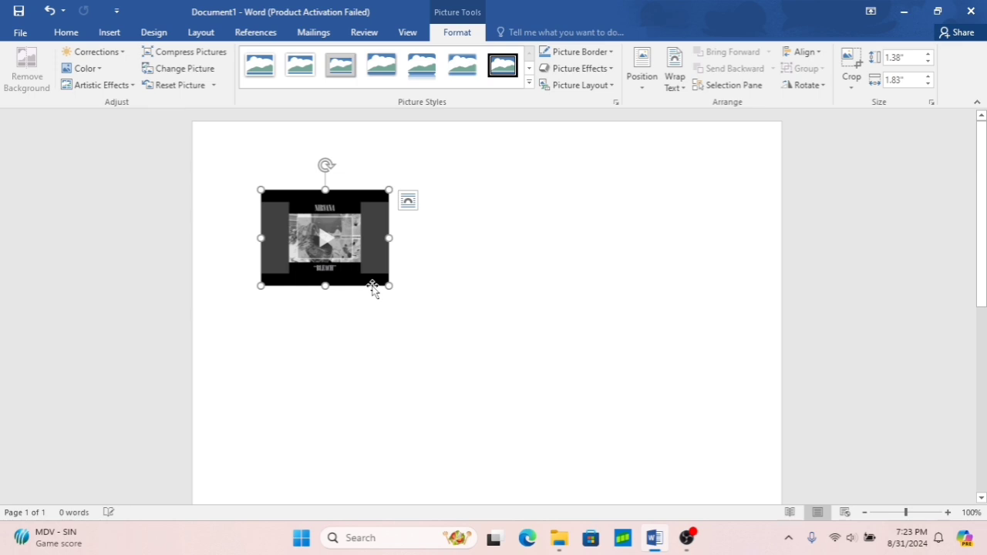
pyautogui.click(820, 52)
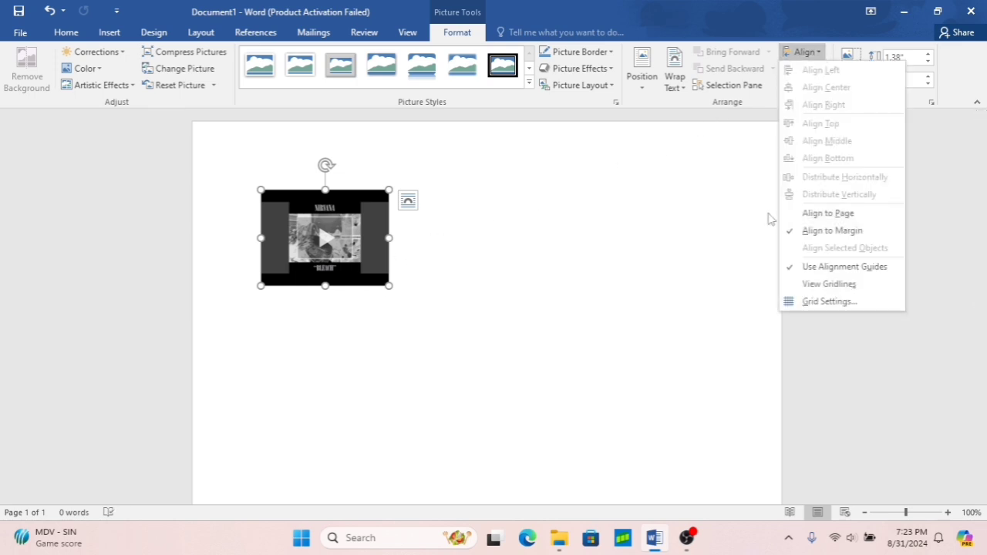
pyautogui.click(666, 238)
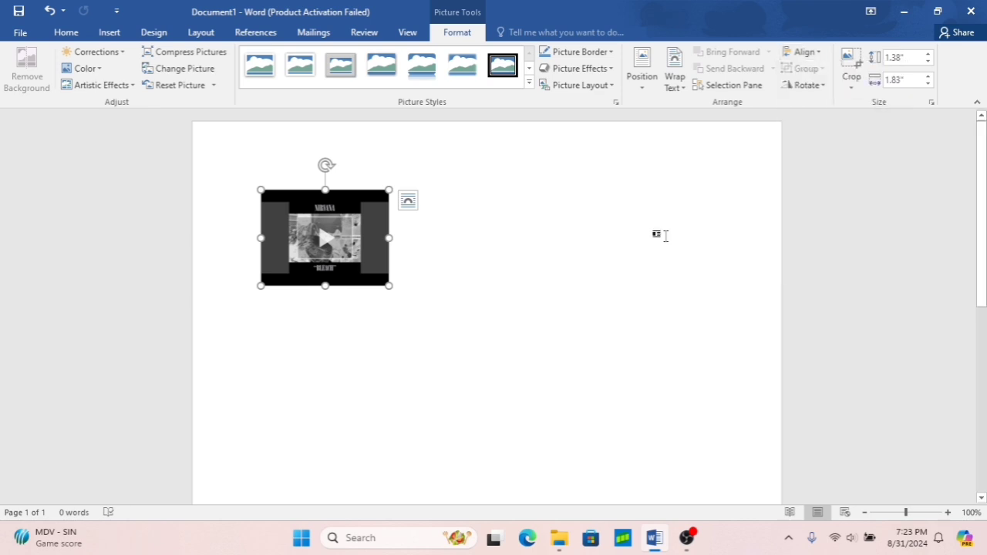
pyautogui.click(645, 77)
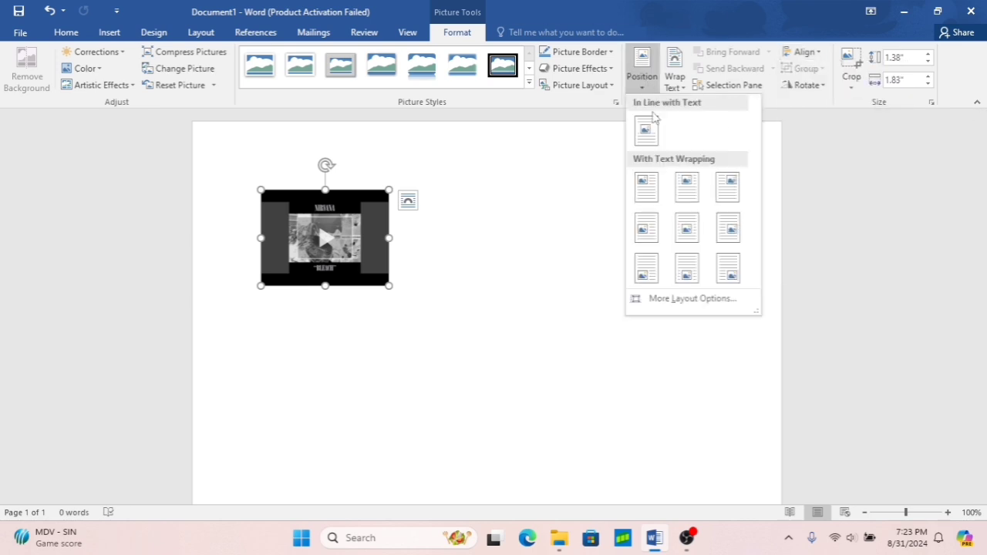
pyautogui.click(727, 187)
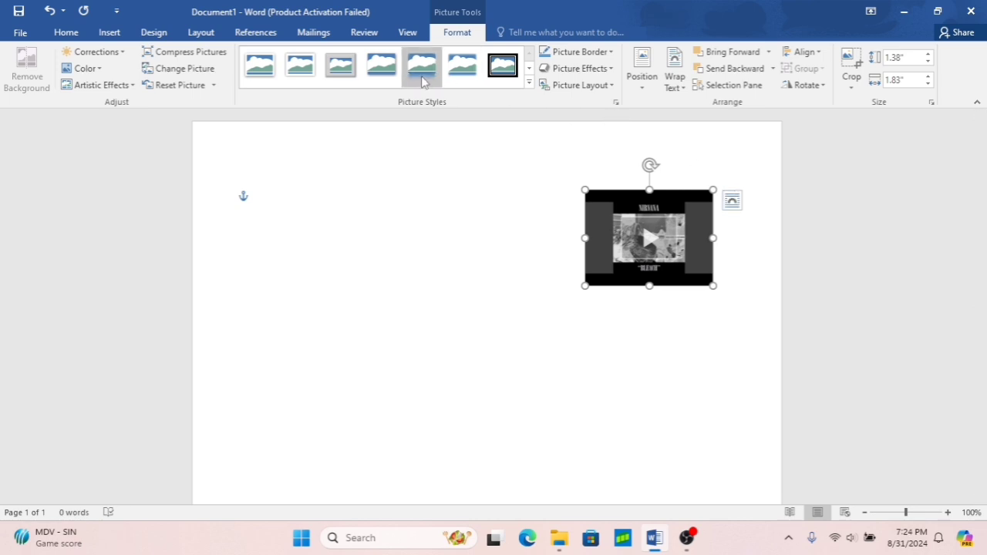
# - Try several picture styles on the video and apply the black-framed oval style with a shadow beneath
pyautogui.click(529, 68)
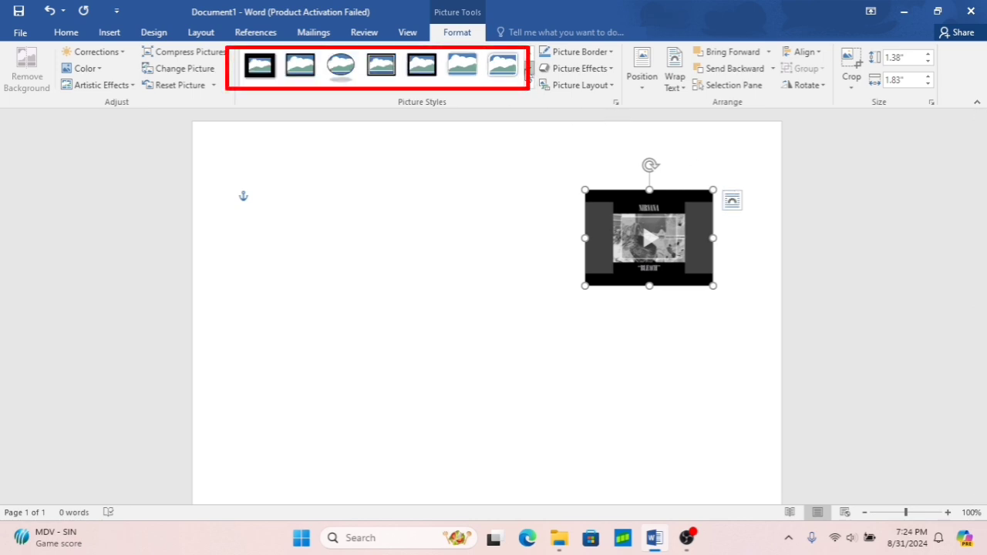
pyautogui.click(342, 67)
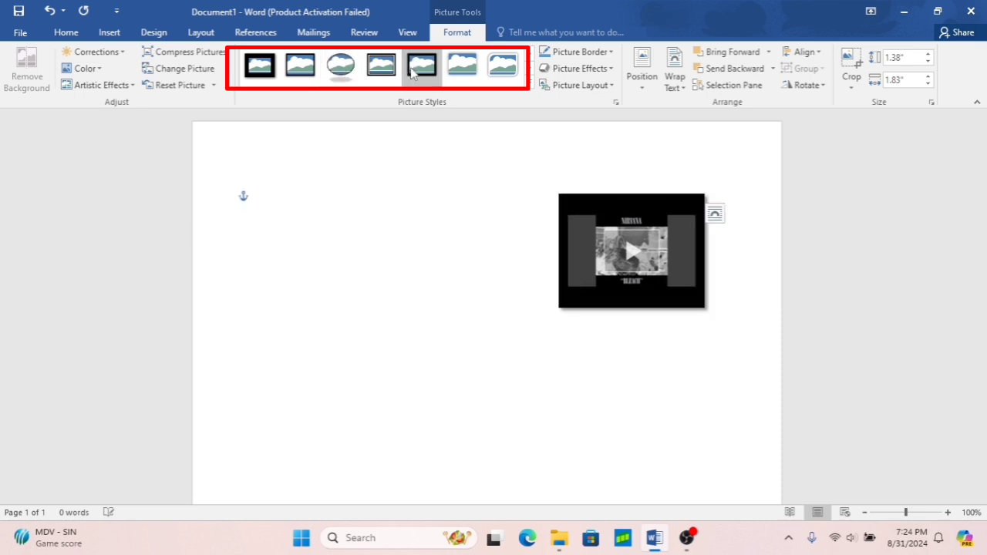
pyautogui.click(453, 68)
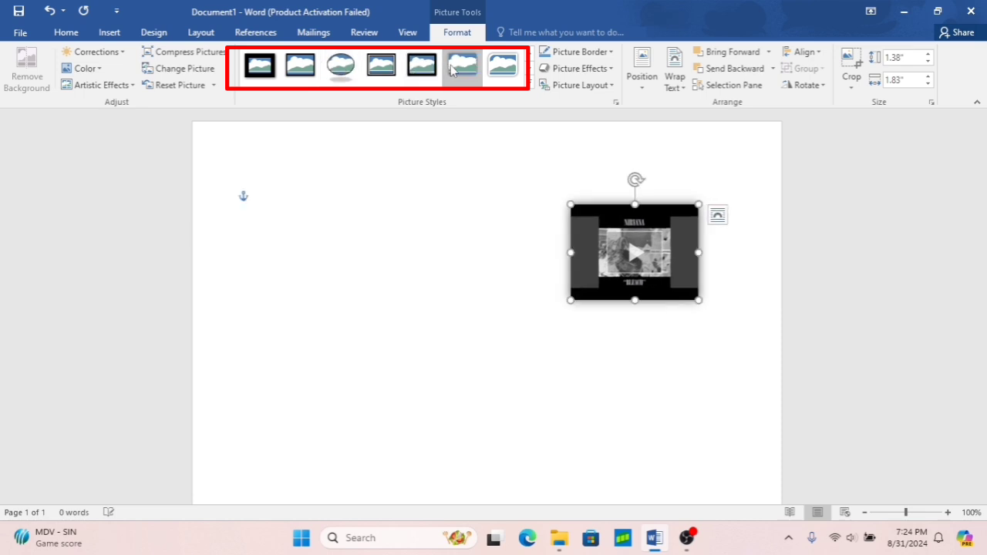
pyautogui.click(506, 68)
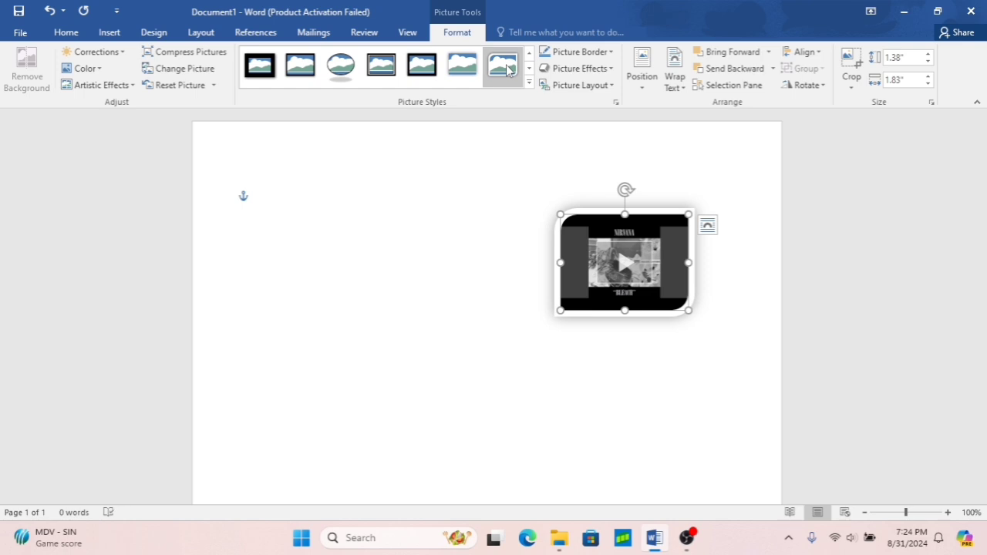
pyautogui.click(344, 68)
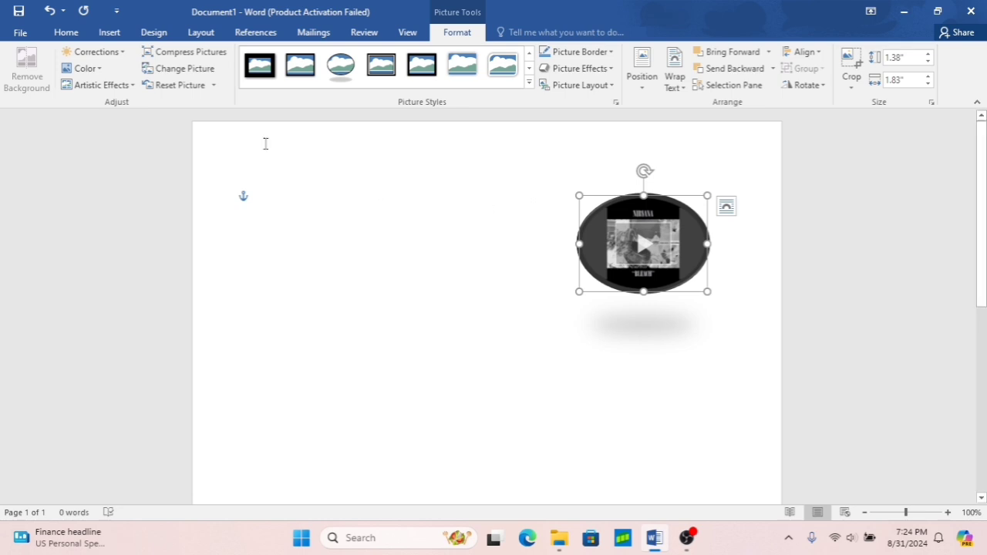
# - Open the video's hyperlink for editing and check the Pictures folder in File Explorer for the School image
pyautogui.click(105, 35)
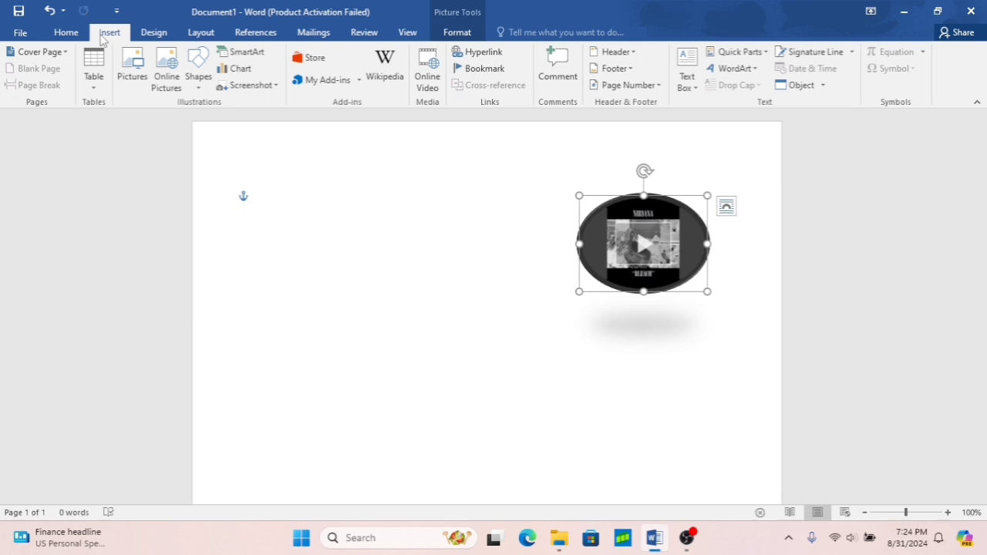
pyautogui.click(486, 52)
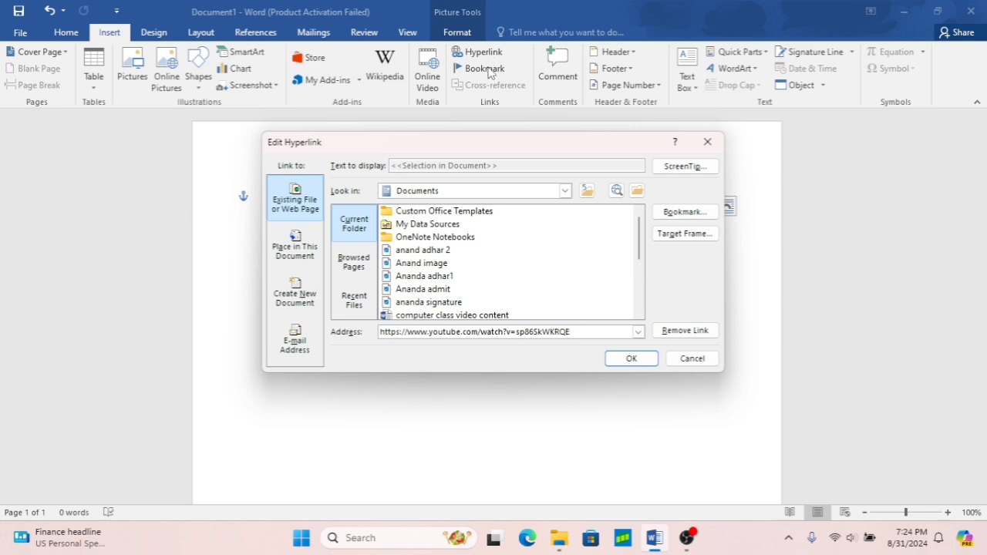
pyautogui.moveTo(560, 547)
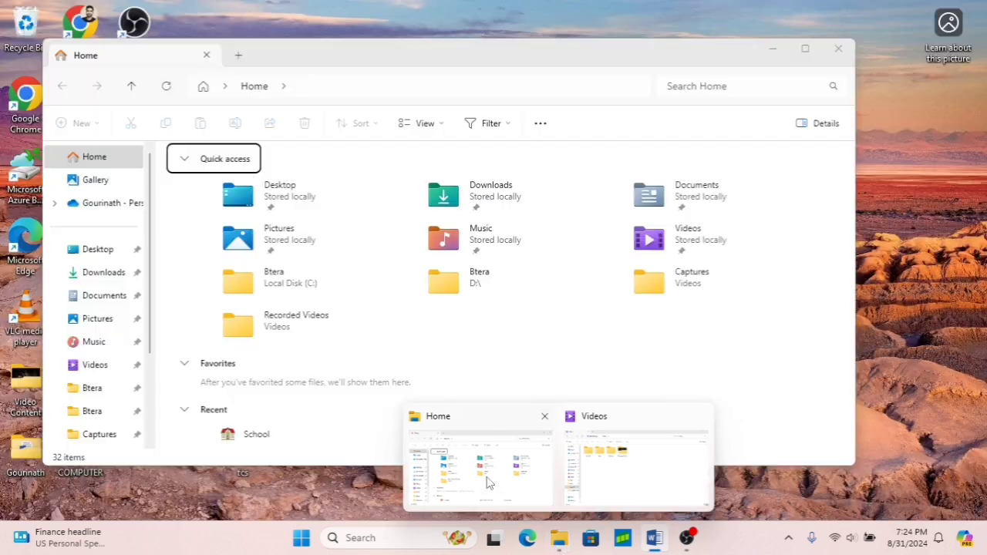
pyautogui.click(486, 476)
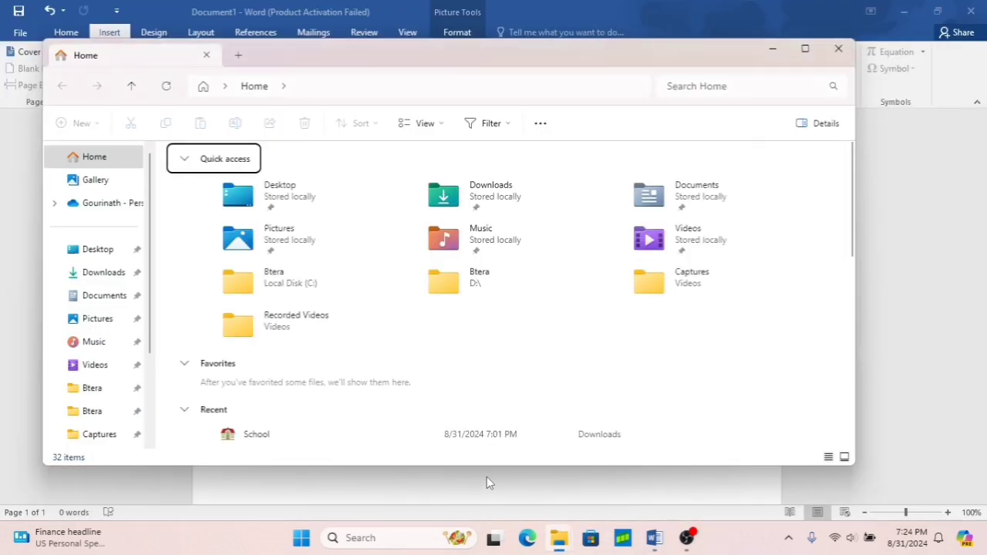
pyautogui.click(88, 323)
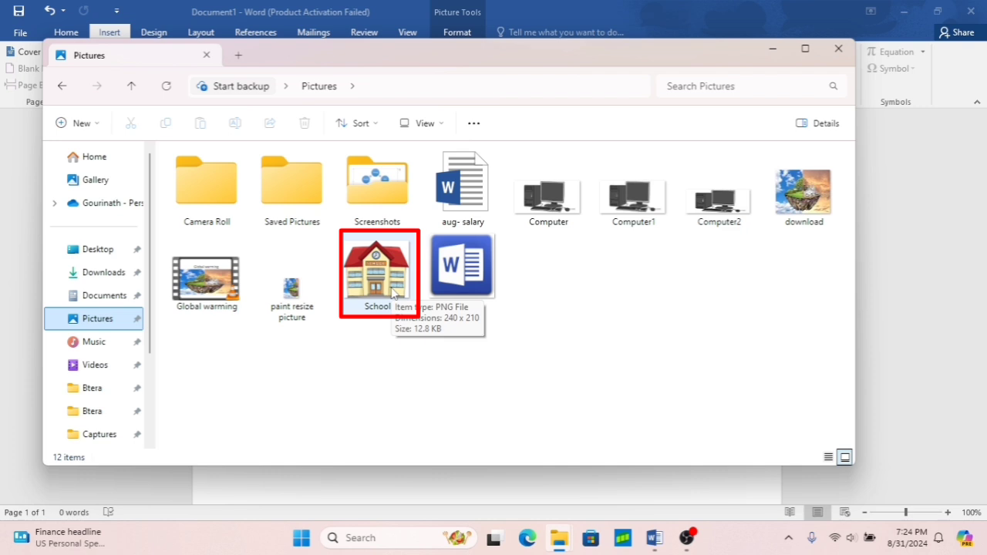
pyautogui.click(769, 56)
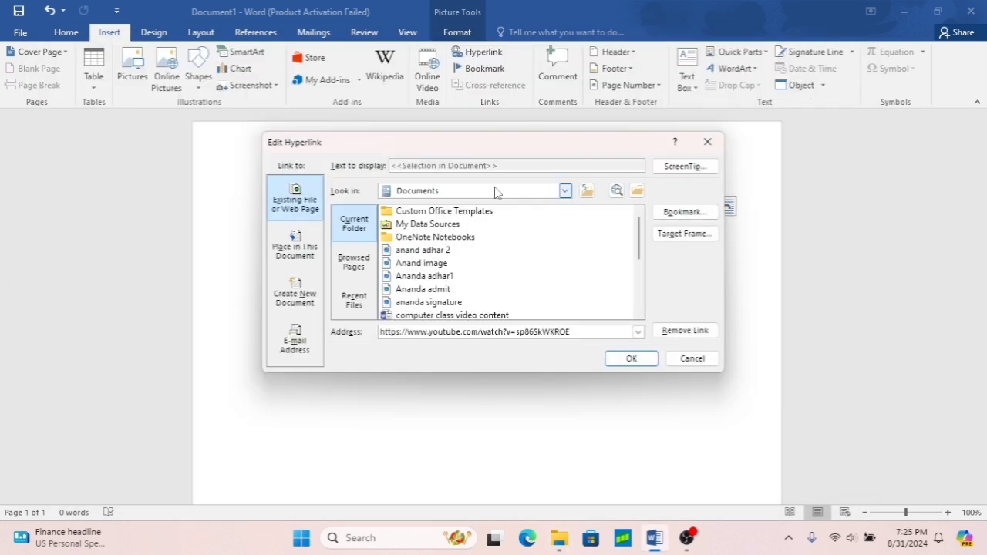
# - Point the video's hyperlink to the School image in the Pictures folder
pyautogui.click(565, 191)
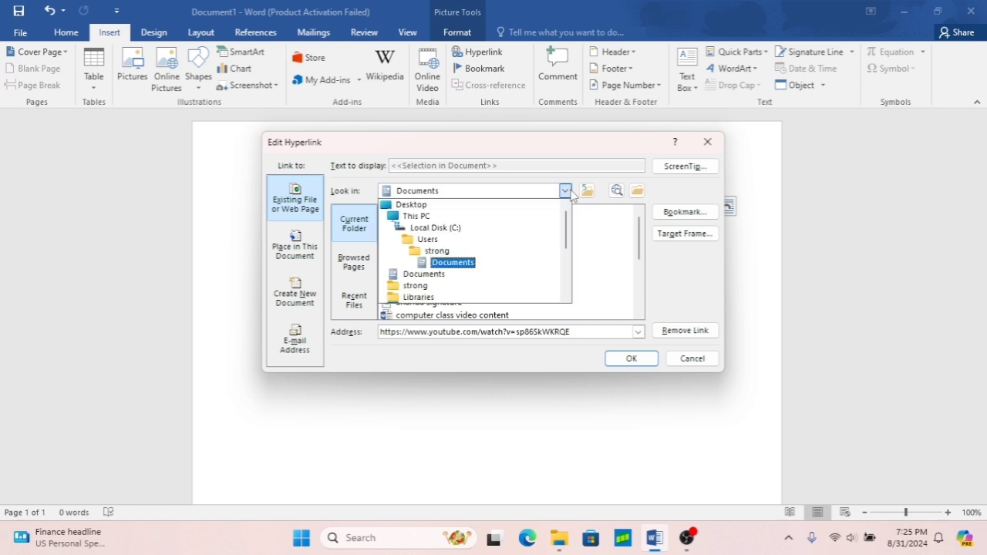
pyautogui.click(410, 218)
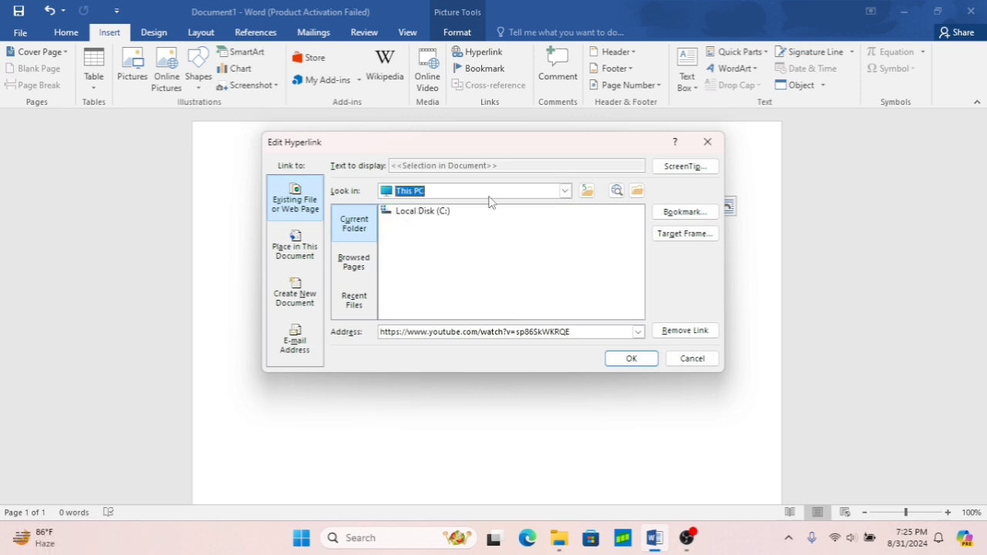
pyautogui.click(586, 191)
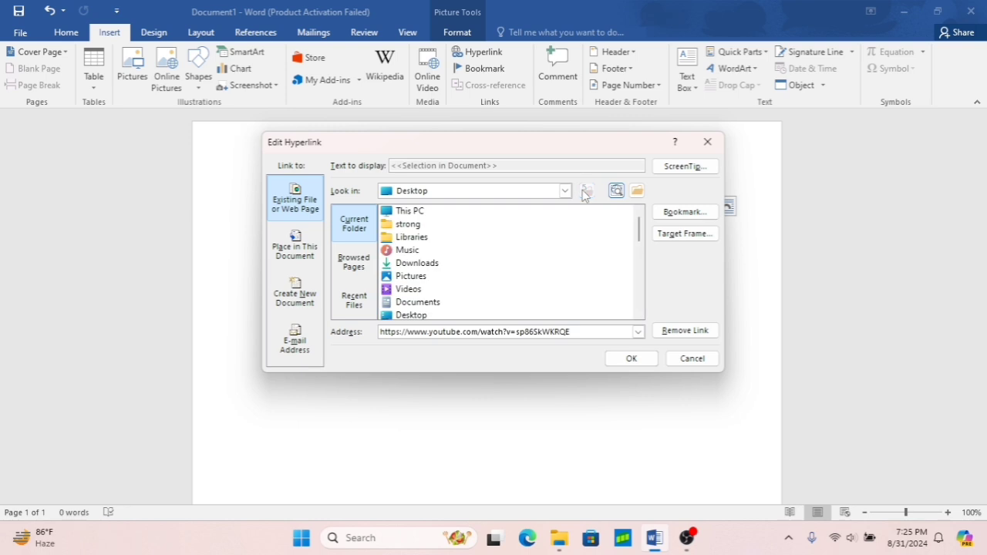
pyautogui.click(411, 279)
pyautogui.doubleClick(411, 280)
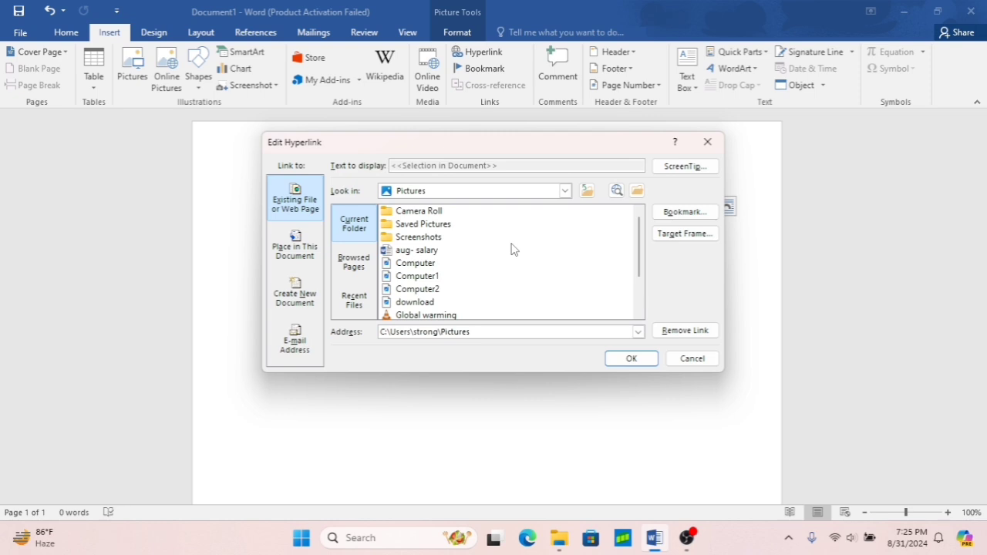
pyautogui.click(639, 313)
pyautogui.click(640, 313)
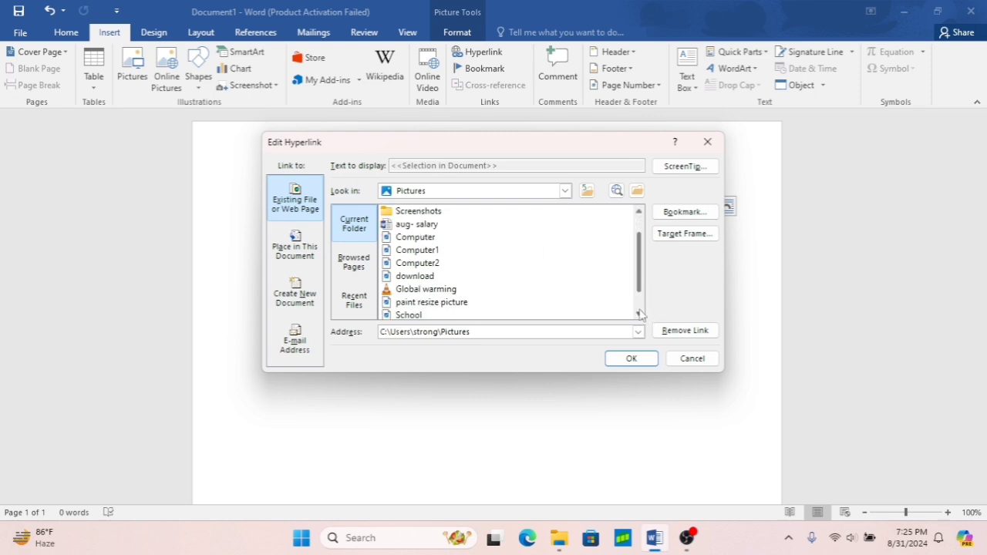
pyautogui.click(421, 315)
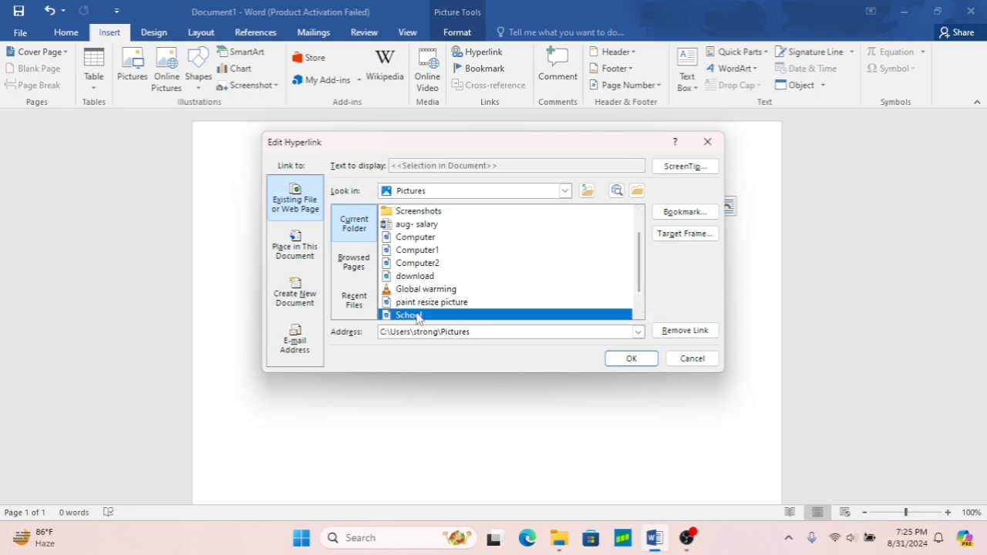
pyautogui.click(632, 360)
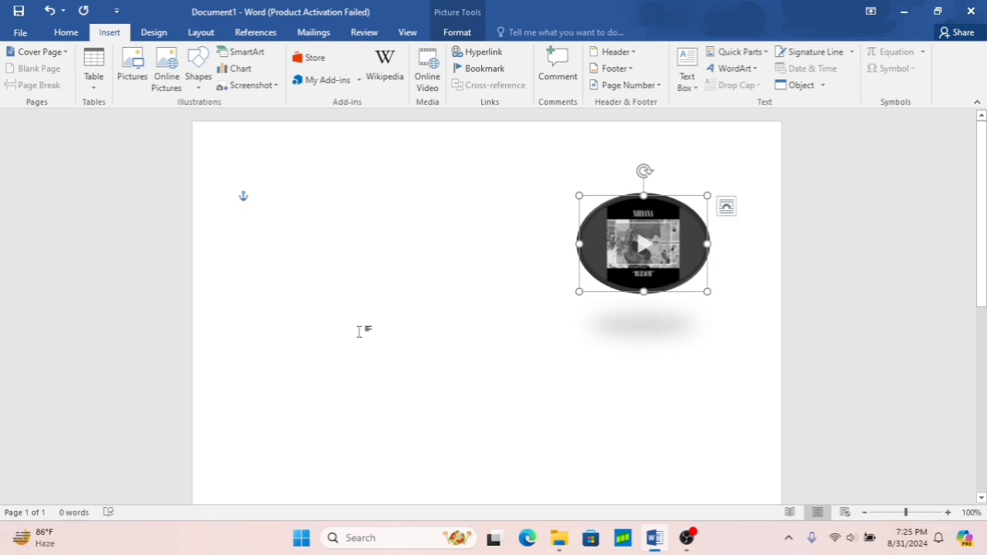
# - Delete the video and insert a text hyperlink to School.png from the Pictures folder
pyautogui.press('Delete')
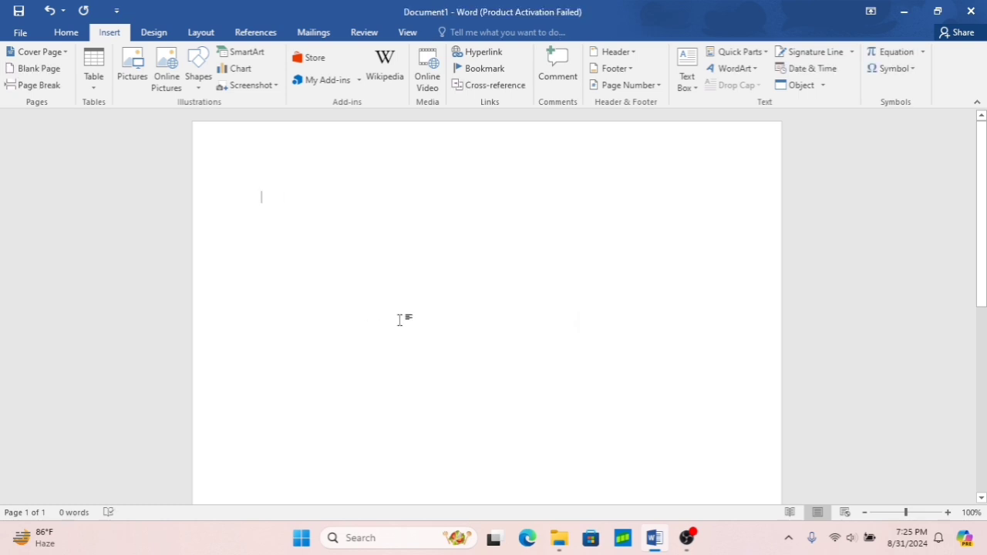
pyautogui.click(476, 53)
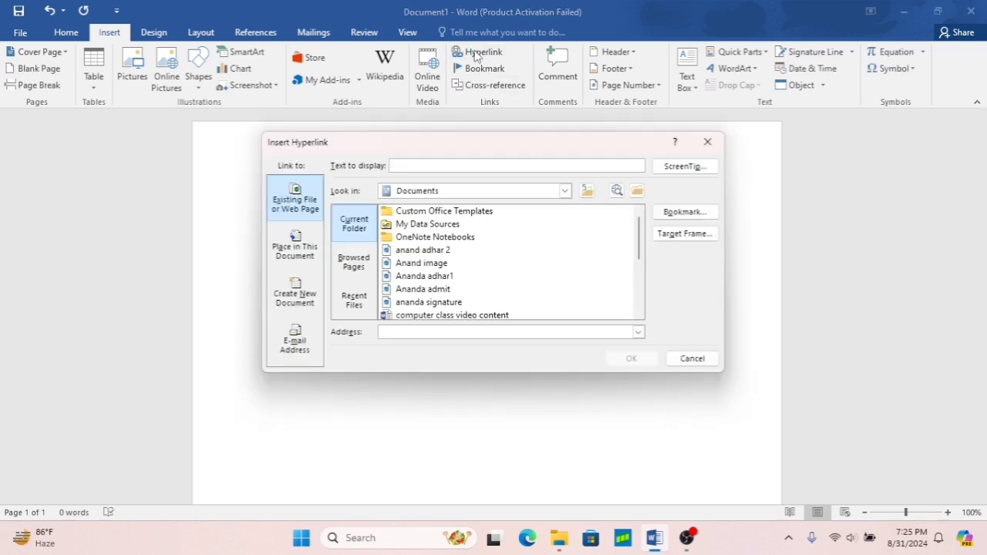
pyautogui.click(586, 193)
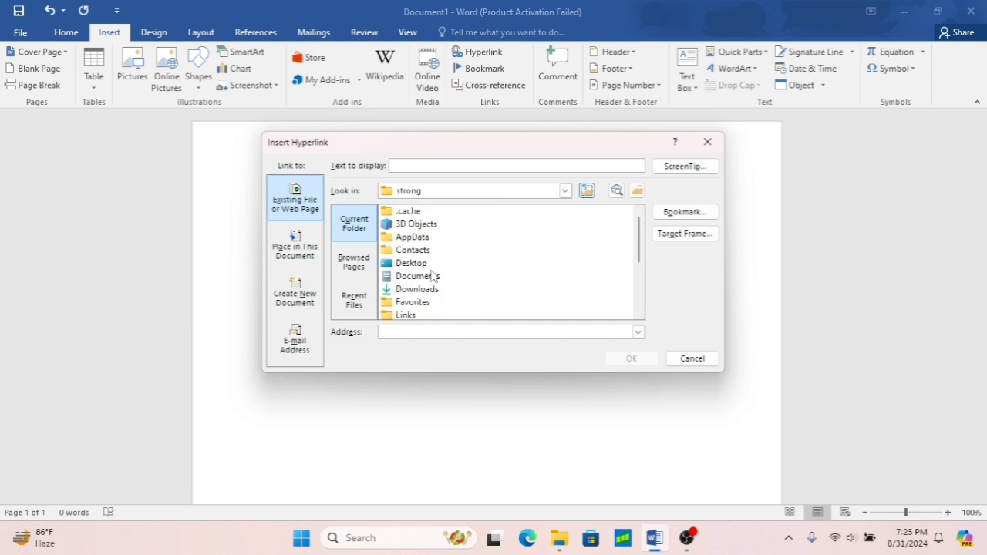
pyautogui.click(638, 315)
pyautogui.click(637, 314)
pyautogui.click(637, 314)
pyautogui.click(638, 315)
pyautogui.click(637, 314)
pyautogui.click(638, 315)
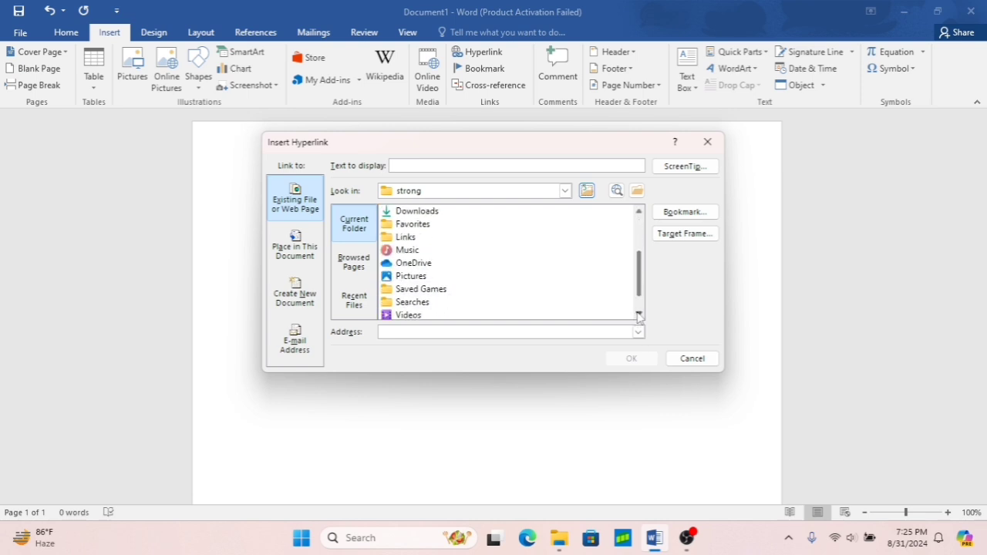
pyautogui.click(409, 281)
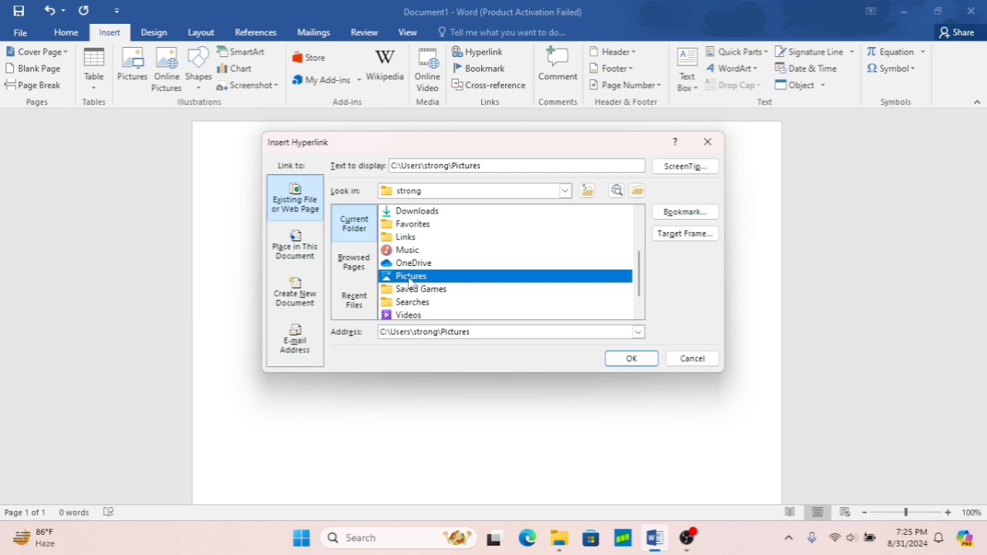
pyautogui.doubleClick(410, 282)
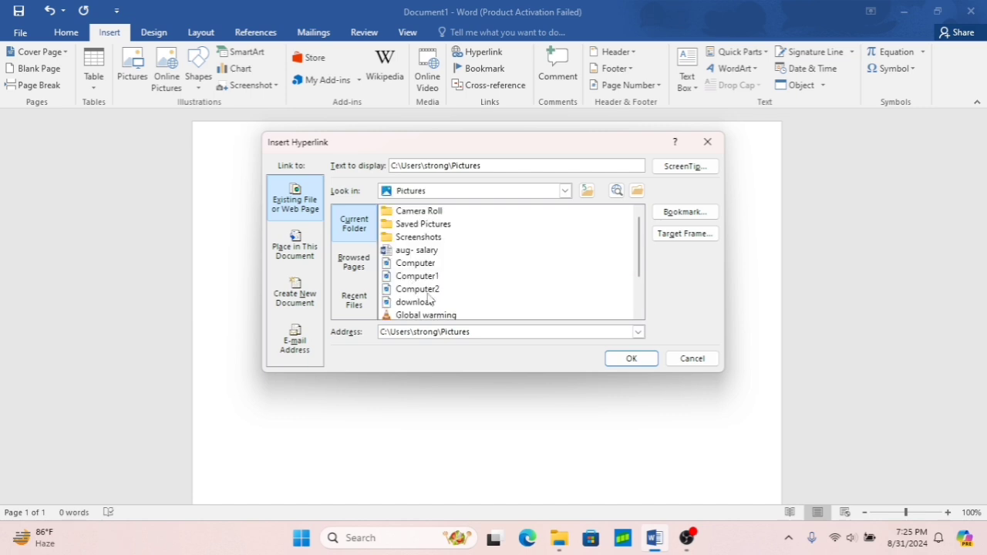
pyautogui.doubleClick(639, 313)
pyautogui.click(415, 316)
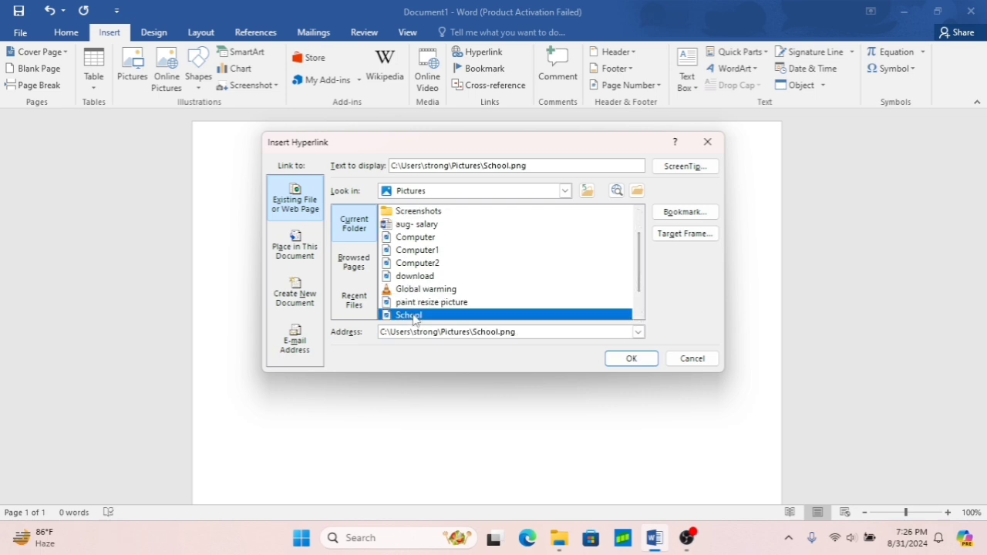
pyautogui.click(639, 358)
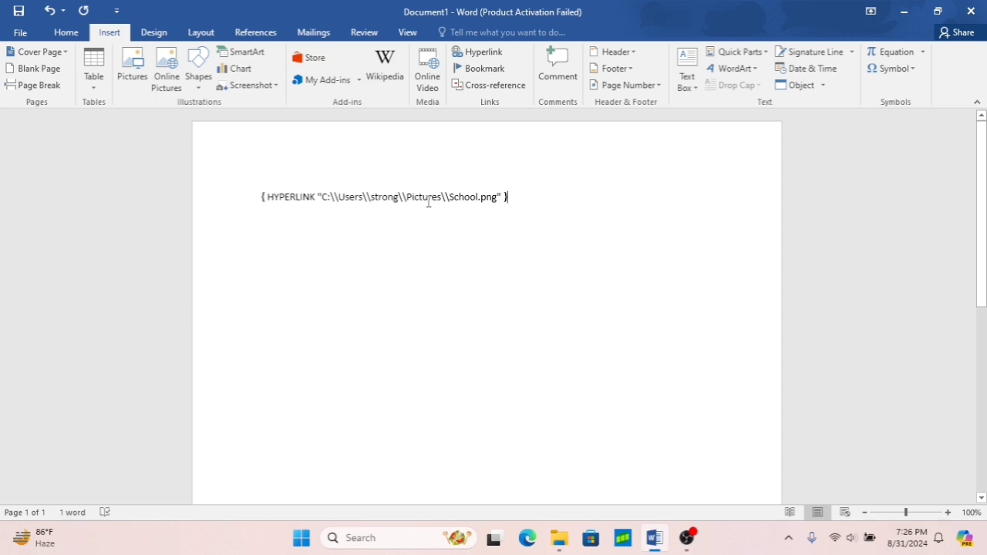
# - Open the School.png hyperlink to view the linked picture, close the picture, and delete the hyperlink from the page
pyautogui.click(429, 203)
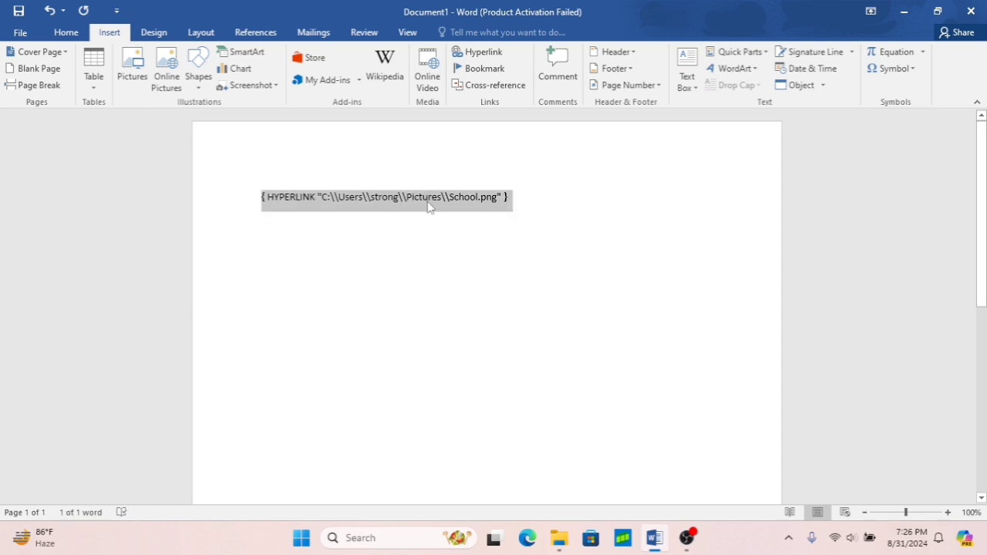
pyautogui.rightClick(430, 202)
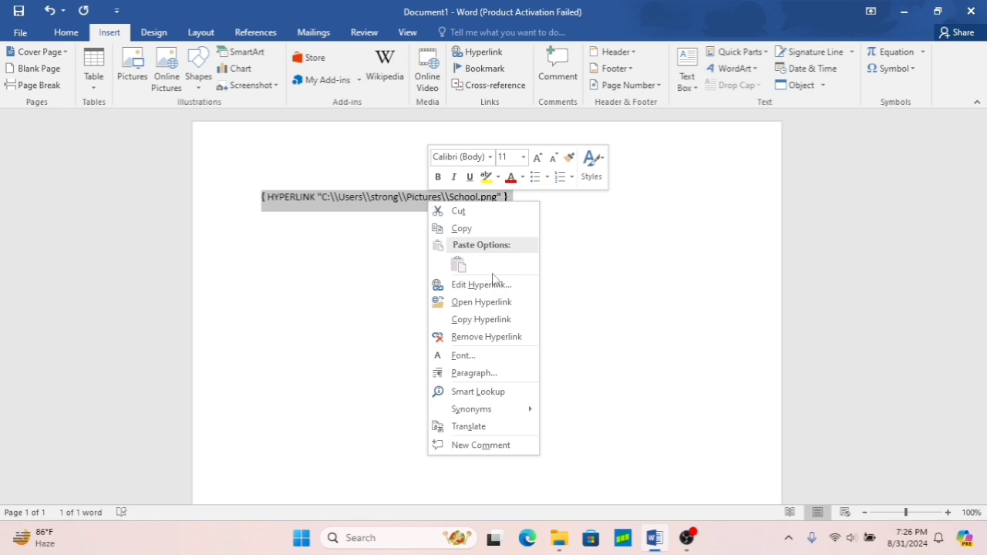
pyautogui.click(476, 303)
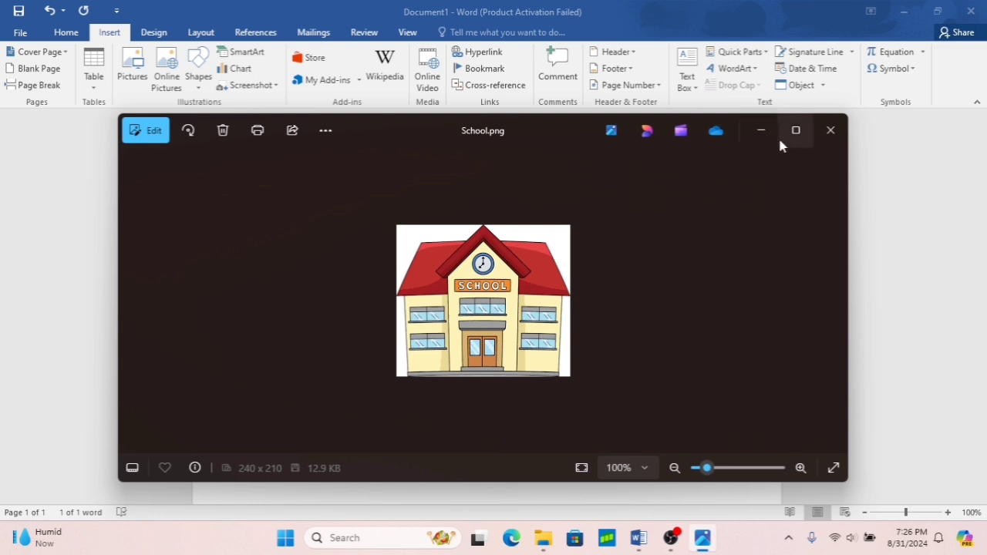
pyautogui.click(831, 130)
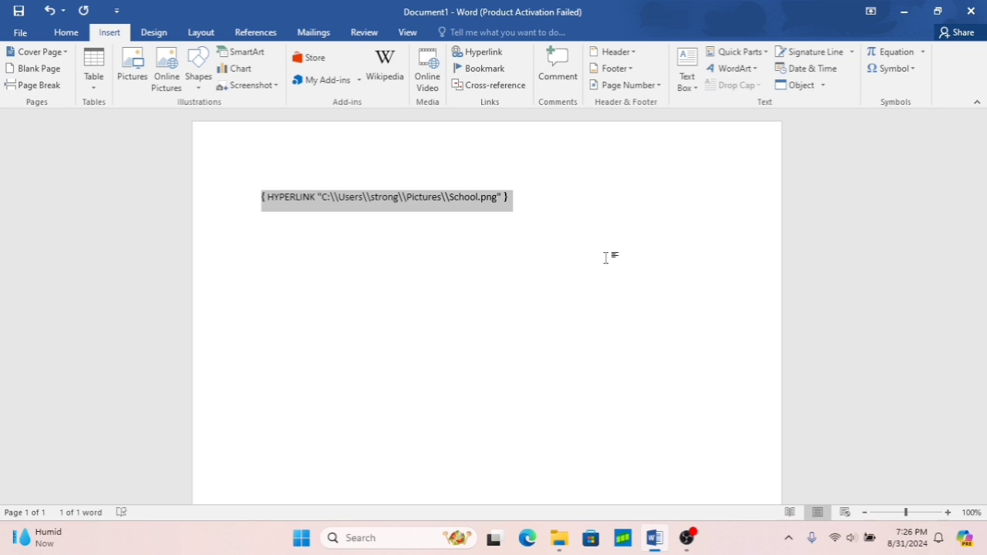
pyautogui.press('Delete')
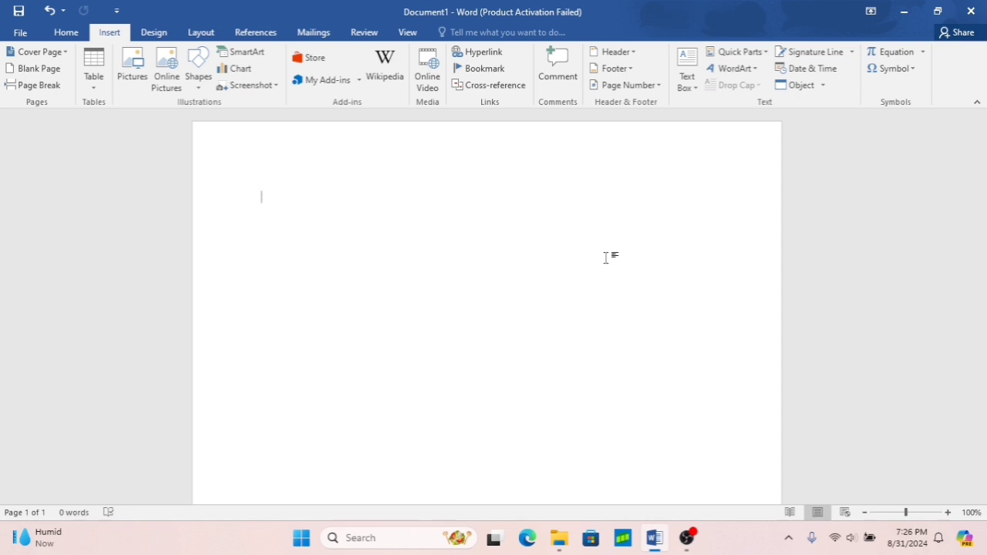
# - Insert the built-in Banded header and enter THE COMPUTER as its document title
pyautogui.click(632, 55)
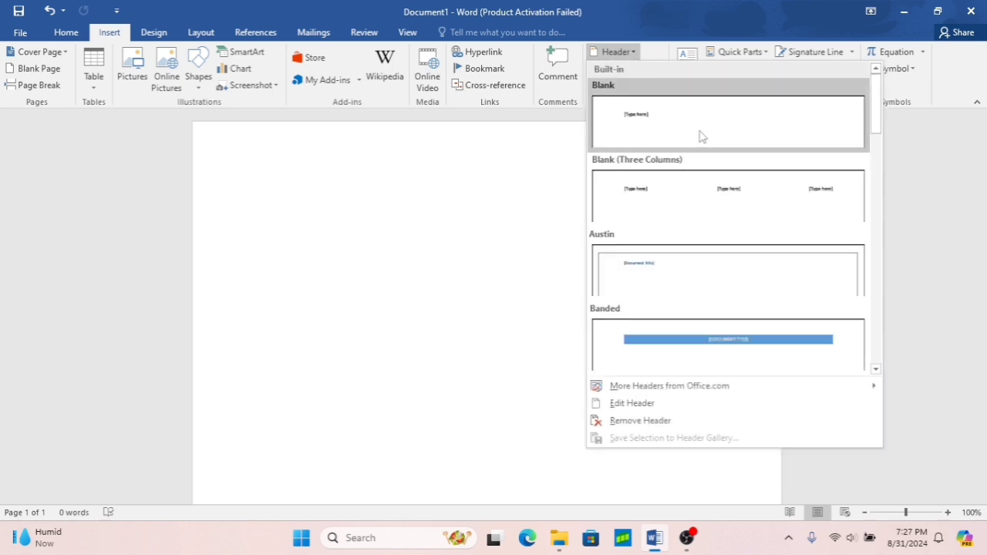
pyautogui.click(701, 349)
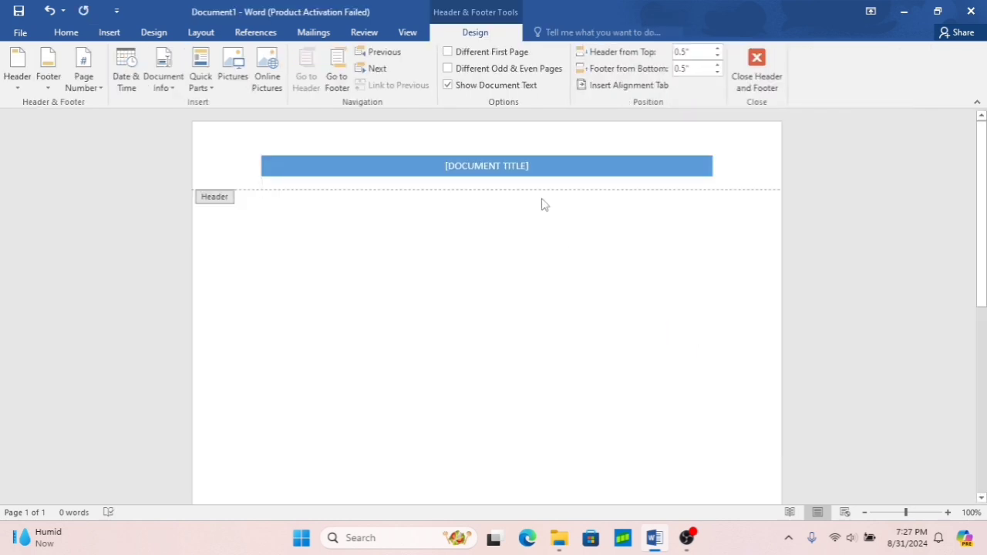
pyautogui.click(531, 168)
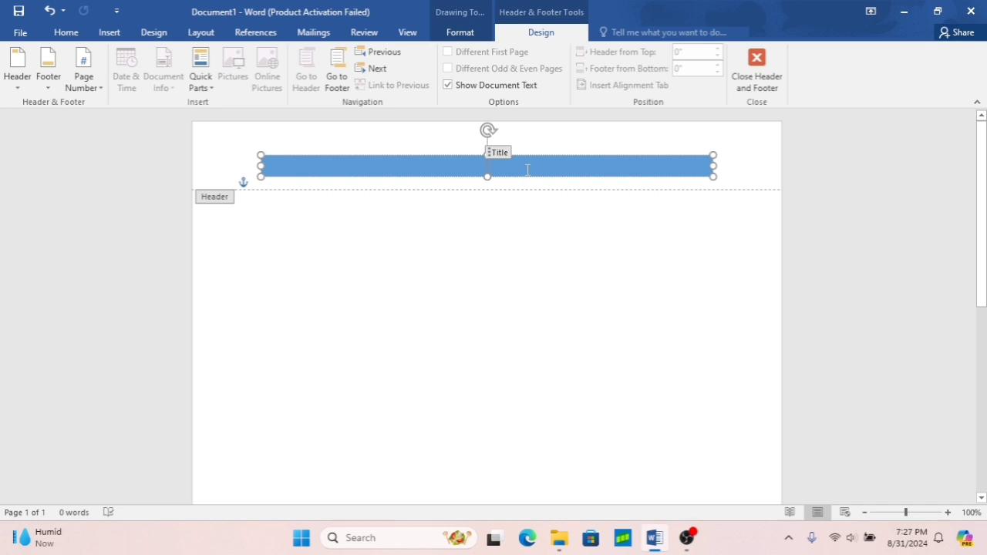
pyautogui.write('THE')
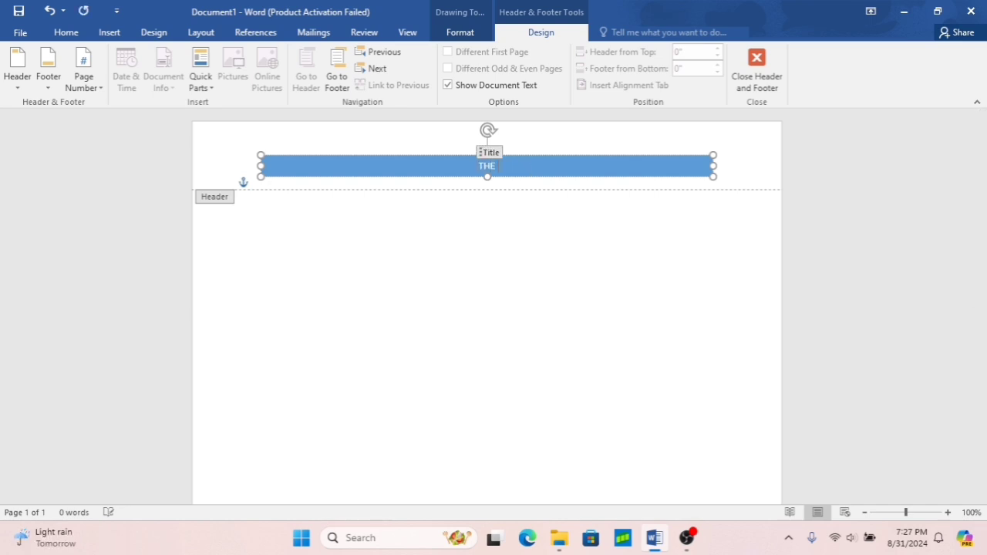
pyautogui.write(' CO')
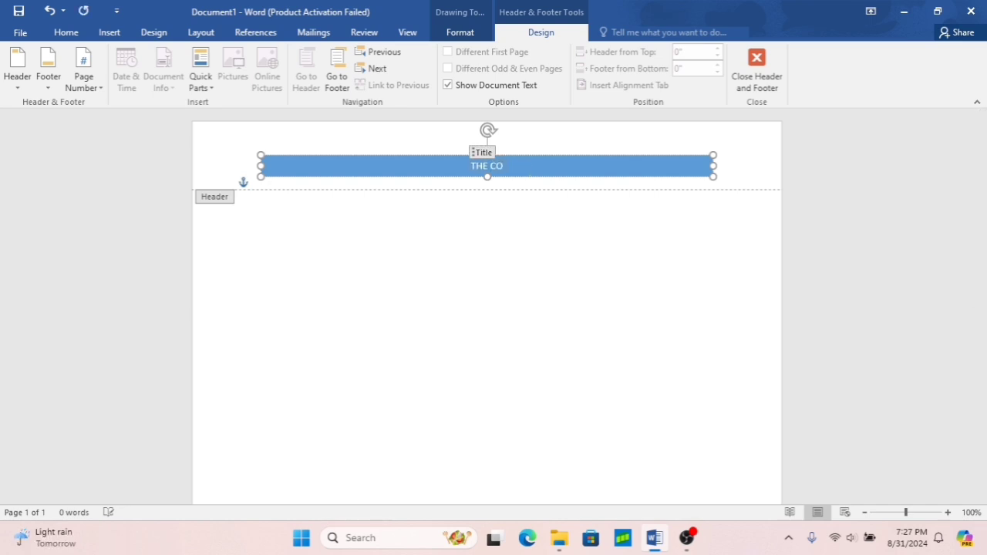
pyautogui.write('MPUTER')
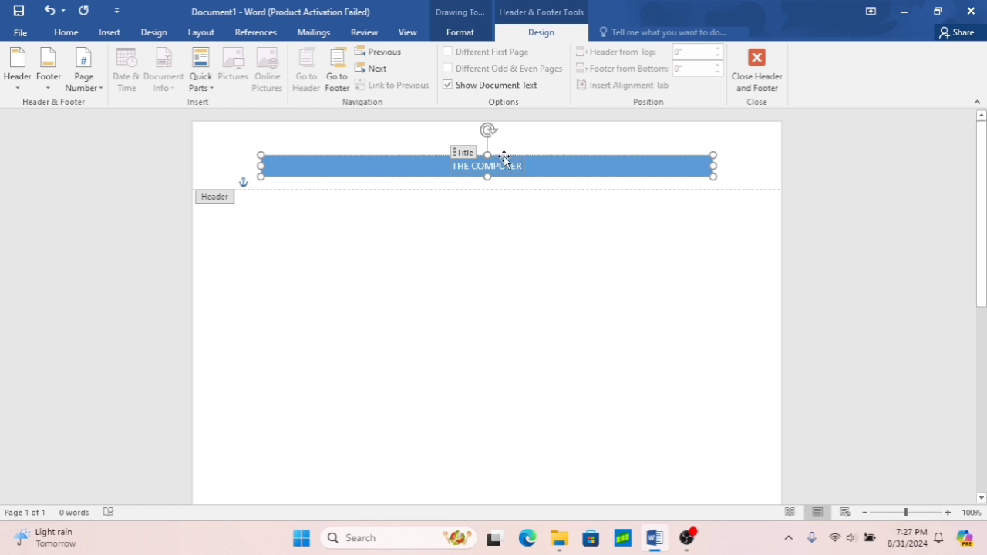
# - Reapply the built-in Banded header to the page
pyautogui.click(111, 33)
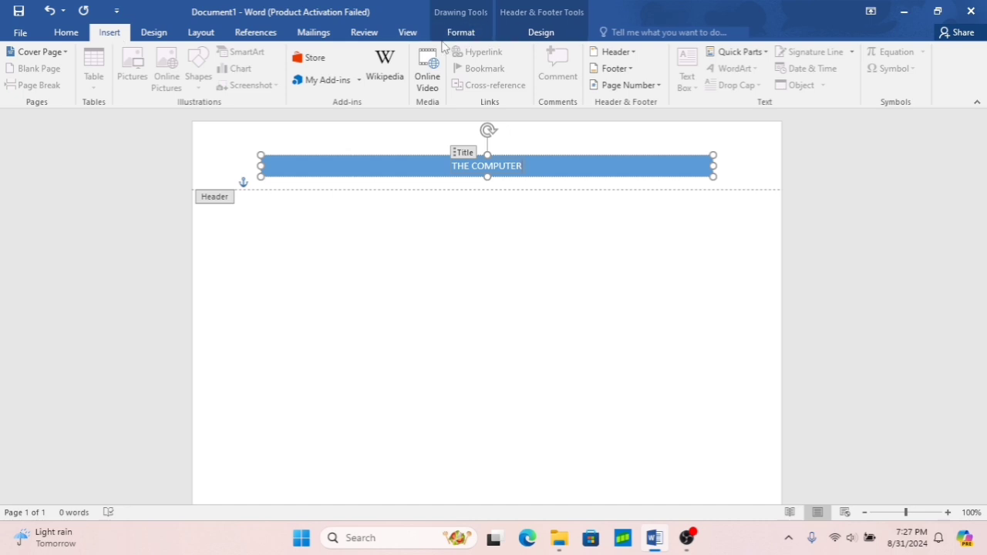
pyautogui.click(526, 156)
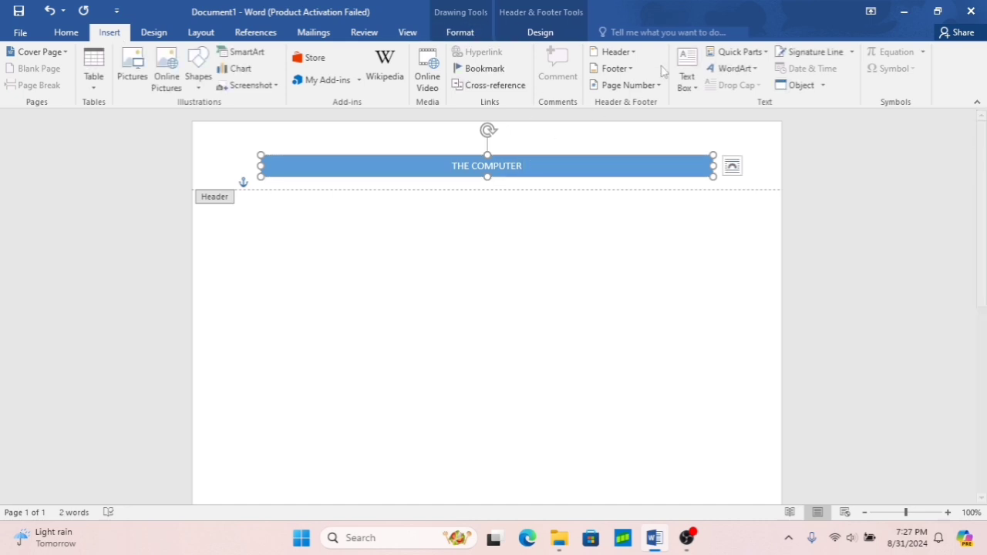
pyautogui.click(635, 56)
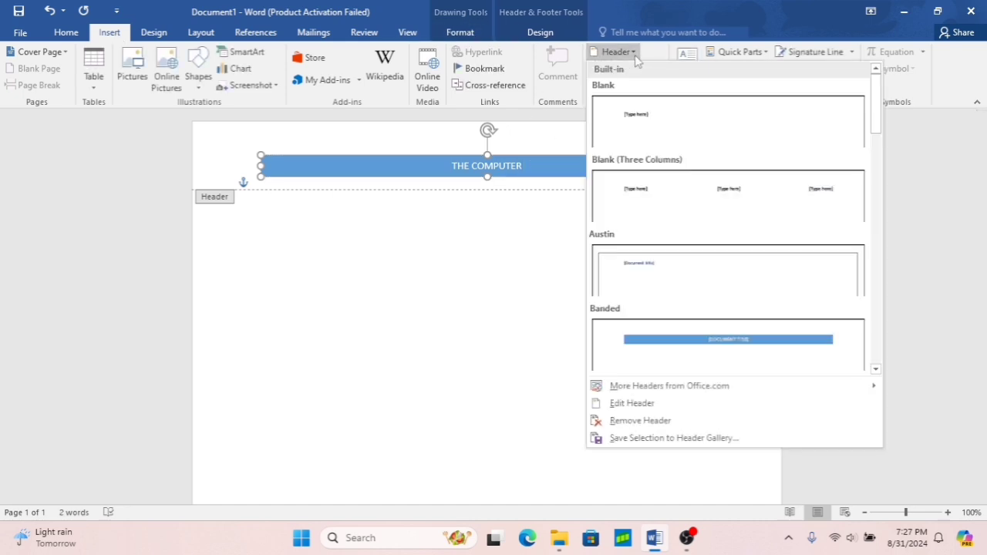
pyautogui.click(694, 327)
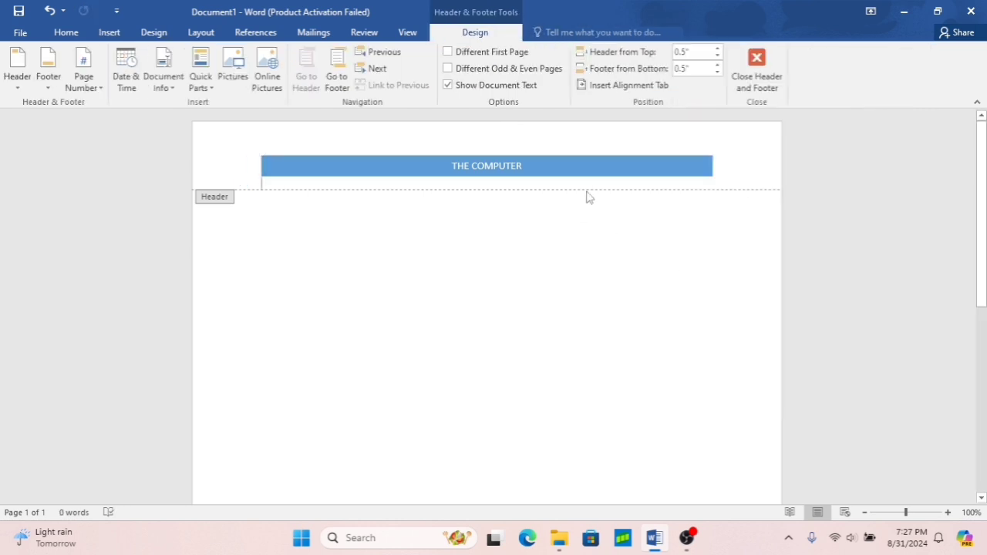
# - Set the header's distance from the top of the page to 1.8"
pyautogui.click(717, 56)
pyautogui.click(718, 61)
pyautogui.click(717, 61)
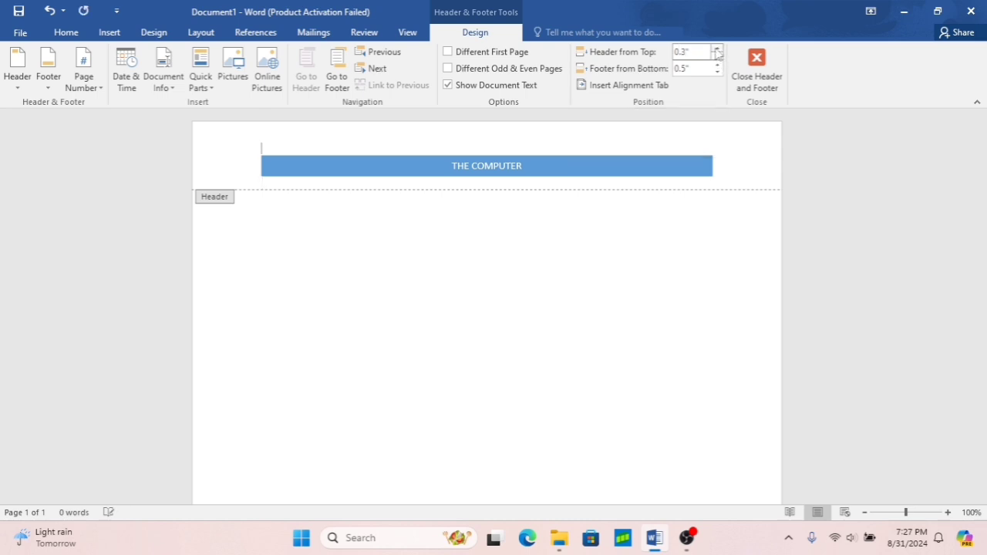
pyautogui.moveTo(717, 52); pyautogui.dragTo(717, 53)
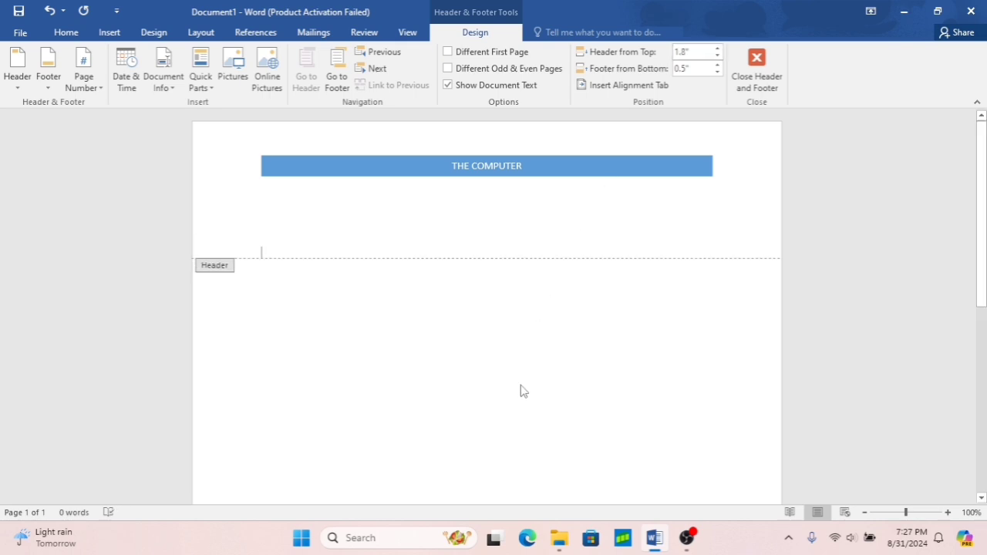
# - Set the footer's distance from the bottom of the page to 1"
pyautogui.scroll(-10, 522, 390)
pyautogui.scroll(-1, 524, 391)
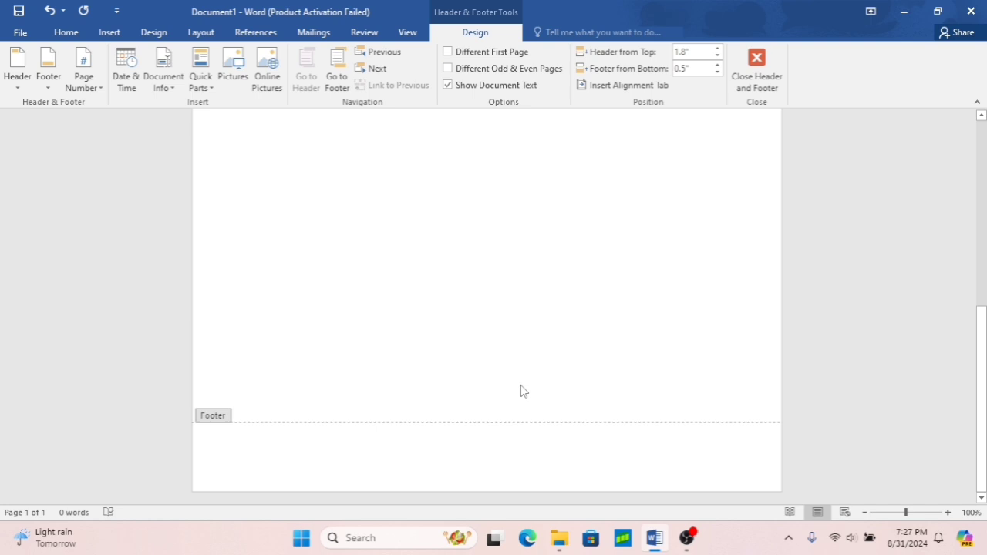
pyautogui.scroll(2, 478, 439)
pyautogui.rightClick(478, 439)
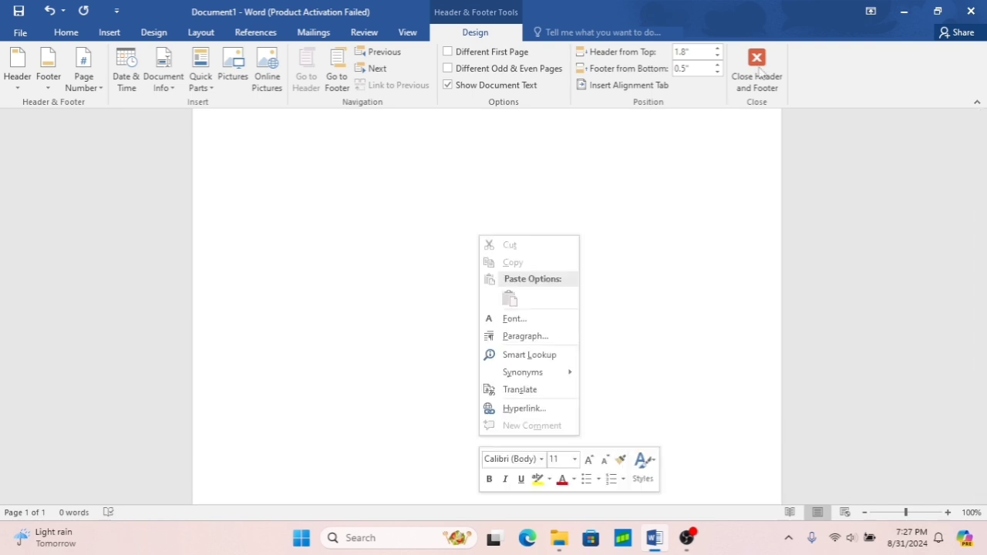
pyautogui.click(717, 64)
pyautogui.click(718, 65)
pyautogui.click(717, 65)
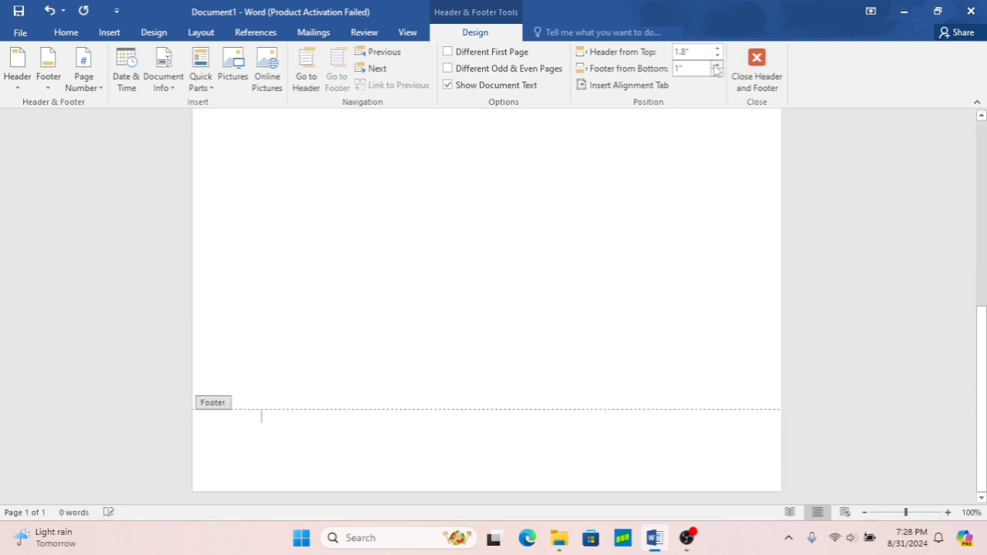
# - Set the footer's distance from the bottom of the page to 1.7"
pyautogui.click(718, 64)
pyautogui.click(717, 64)
pyautogui.click(717, 65)
pyautogui.click(717, 65)
pyautogui.click(717, 65)
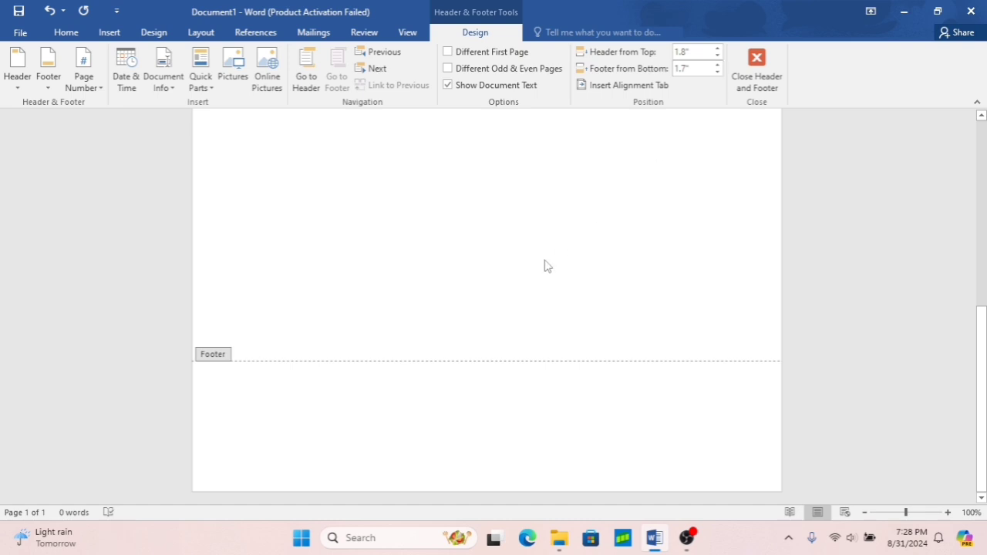
pyautogui.scroll(2, 545, 266)
pyautogui.scroll(5, 545, 266)
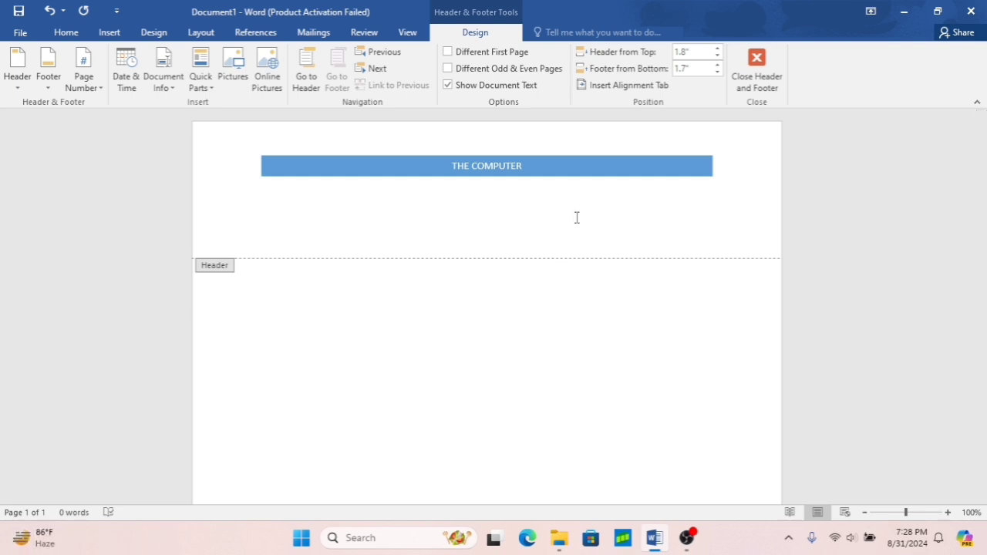
# - Set the header's distance from the top of the page to 3.5"
pyautogui.click(717, 48)
pyautogui.click(718, 47)
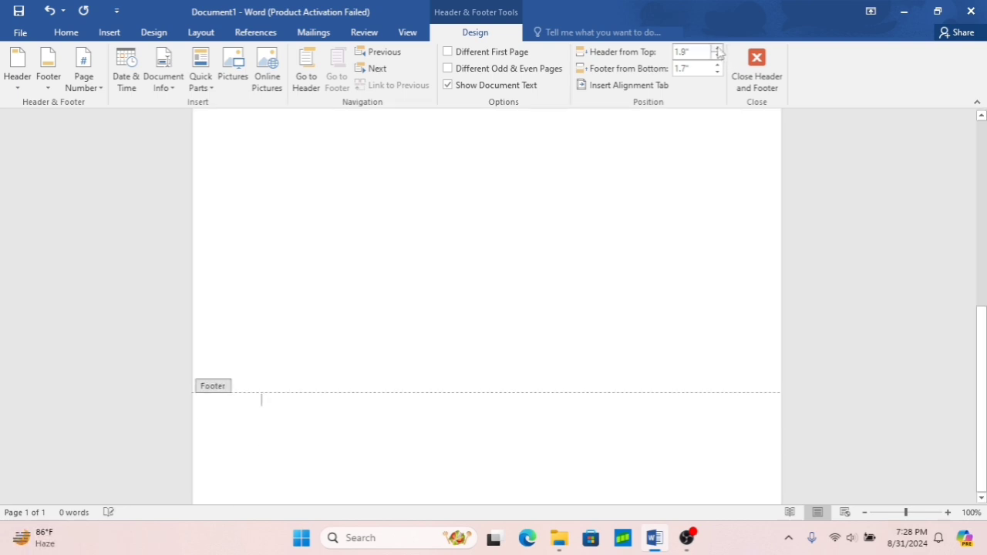
pyautogui.click(717, 48)
pyautogui.click(718, 48)
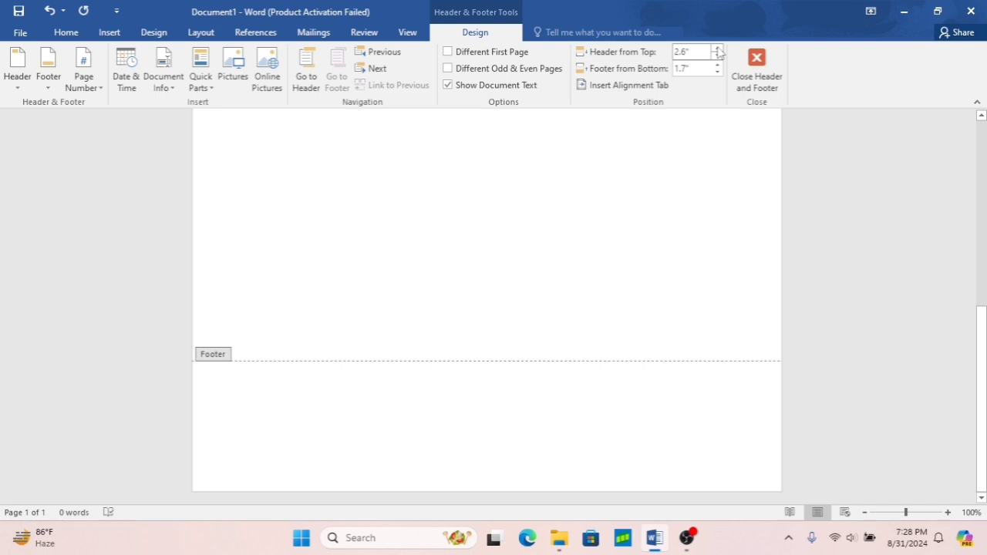
pyautogui.click(717, 48)
pyautogui.click(718, 48)
pyautogui.click(717, 48)
pyautogui.click(717, 48)
pyautogui.click(717, 48)
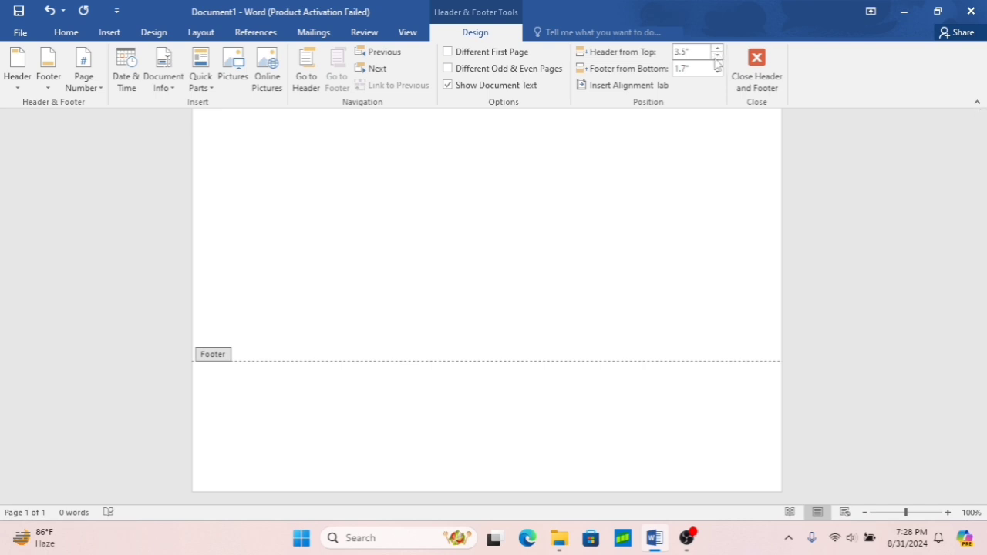
# - Set the header's distance from the top of the page to 0.5"
pyautogui.click(717, 56)
pyautogui.click(717, 56)
pyautogui.click(717, 56)
pyautogui.click(718, 57)
pyautogui.click(717, 56)
pyautogui.click(717, 57)
pyautogui.click(717, 57)
pyautogui.click(717, 56)
pyautogui.click(717, 56)
pyautogui.click(717, 56)
pyautogui.click(717, 56)
# - Set the footer's distance from the bottom of the page to 0.5"
pyautogui.click(717, 72)
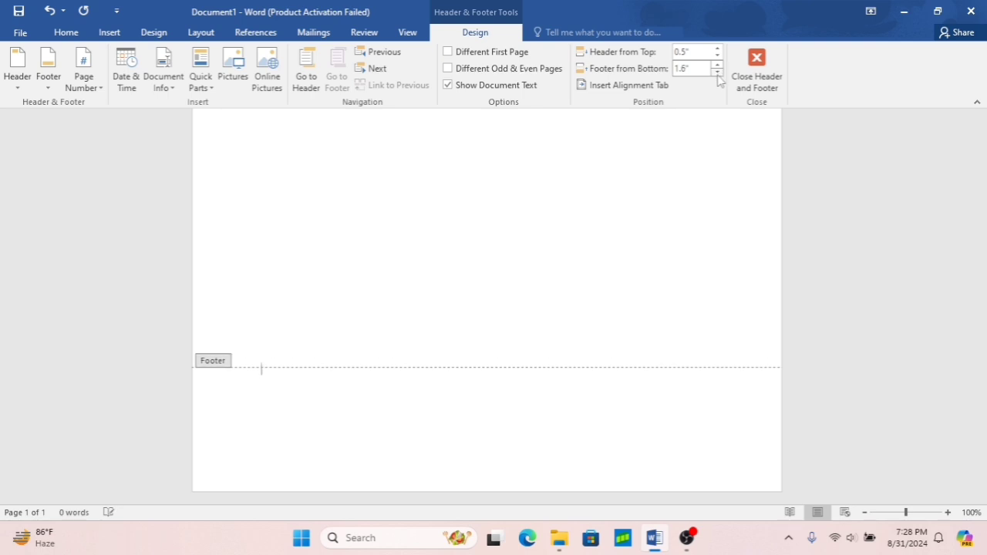
pyautogui.click(717, 72)
pyautogui.click(717, 72)
pyautogui.click(717, 72)
pyautogui.click(717, 72)
pyautogui.click(717, 72)
pyautogui.click(717, 72)
pyautogui.click(717, 72)
pyautogui.click(717, 71)
pyautogui.click(717, 72)
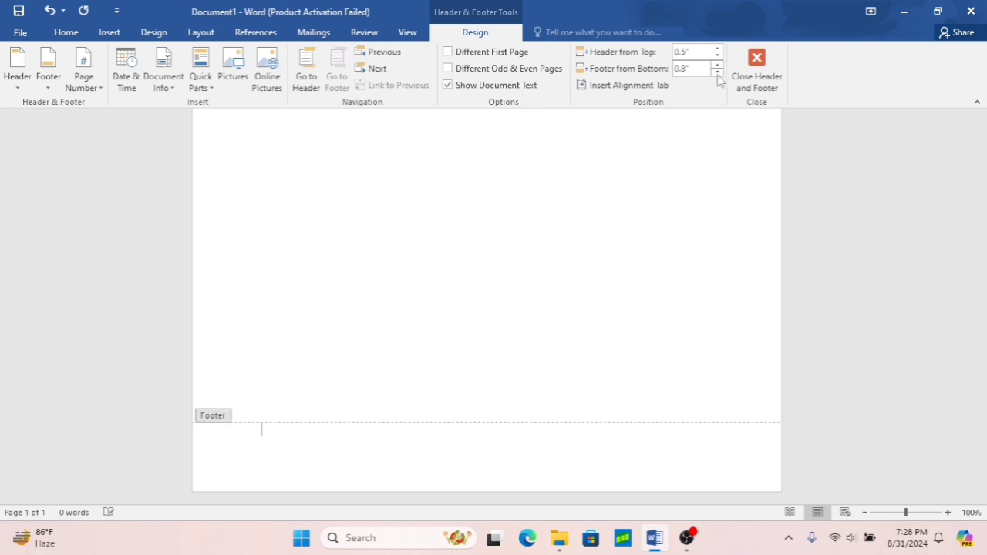
pyautogui.click(718, 71)
pyautogui.scroll(10, 502, 152)
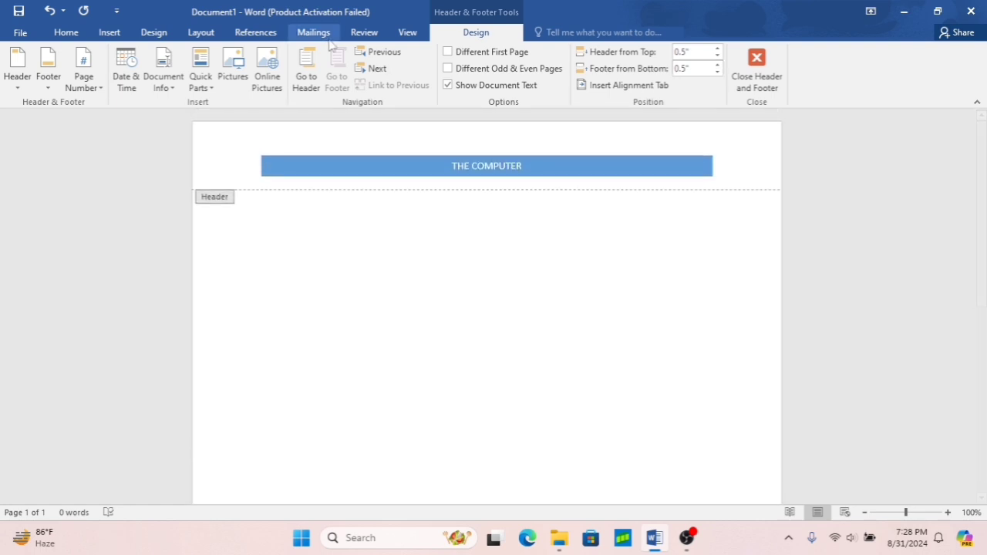
# - Replace the header banner with the Computer picture from the Pictures folder and shrink it to about 0.45" high by 0.9" wide
pyautogui.click(242, 170)
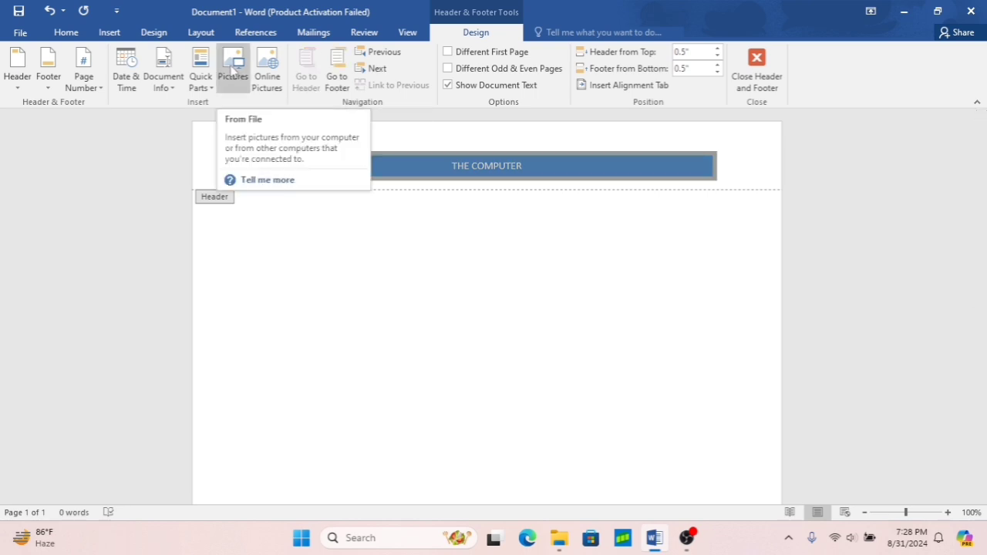
pyautogui.click(233, 68)
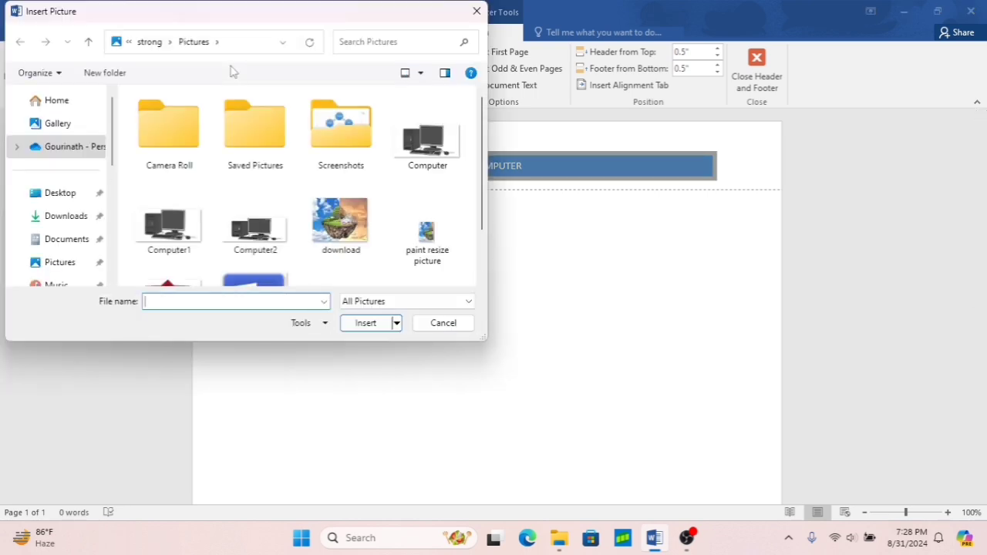
pyautogui.click(427, 152)
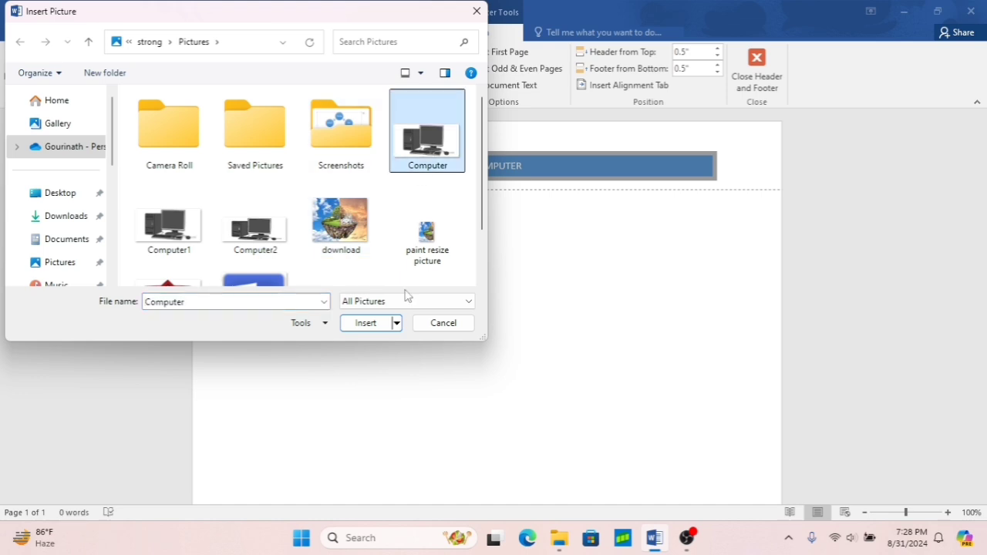
pyautogui.click(373, 323)
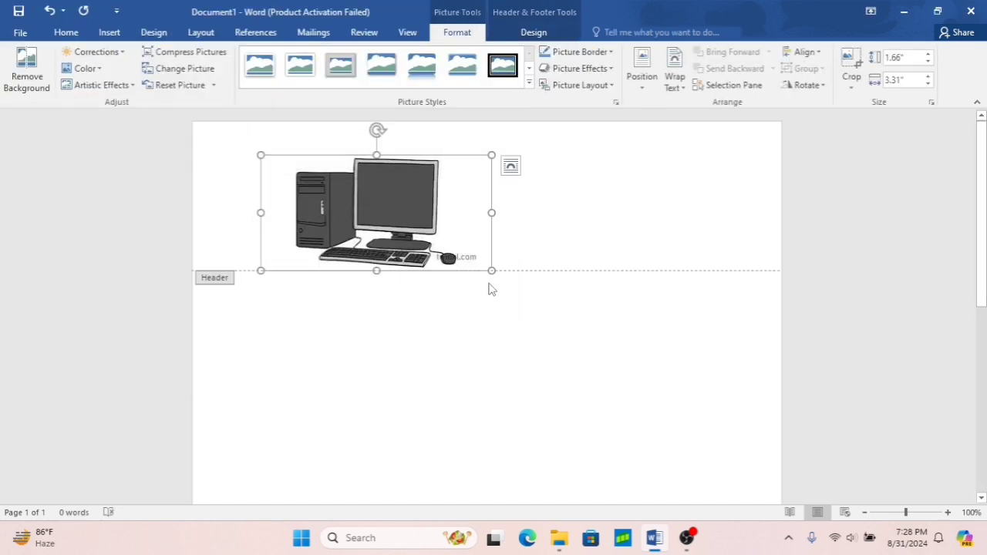
pyautogui.moveTo(492, 271); pyautogui.dragTo(325, 172)
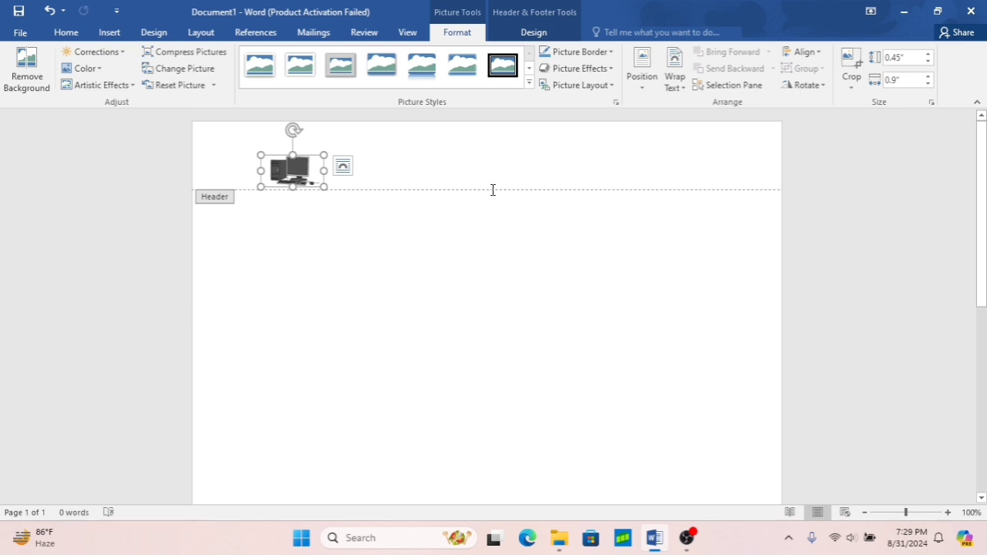
# - Replace the header picture with the built-in Banded header and leave header editing
pyautogui.click(108, 35)
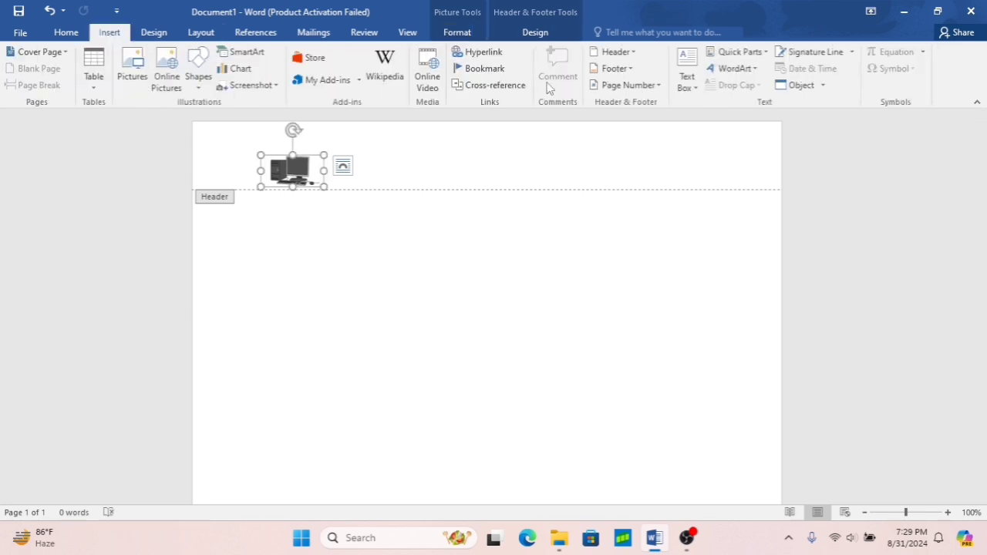
pyautogui.click(631, 54)
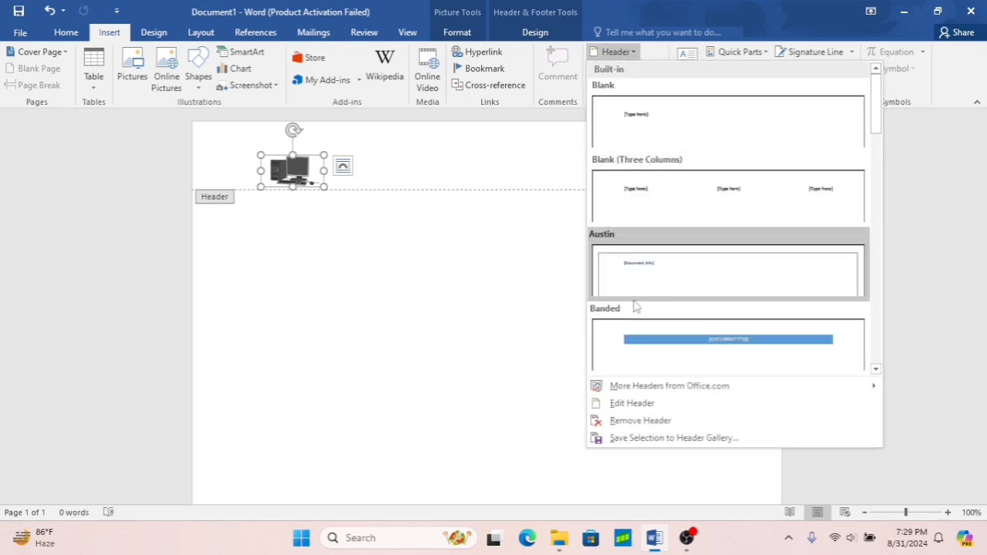
pyautogui.click(681, 335)
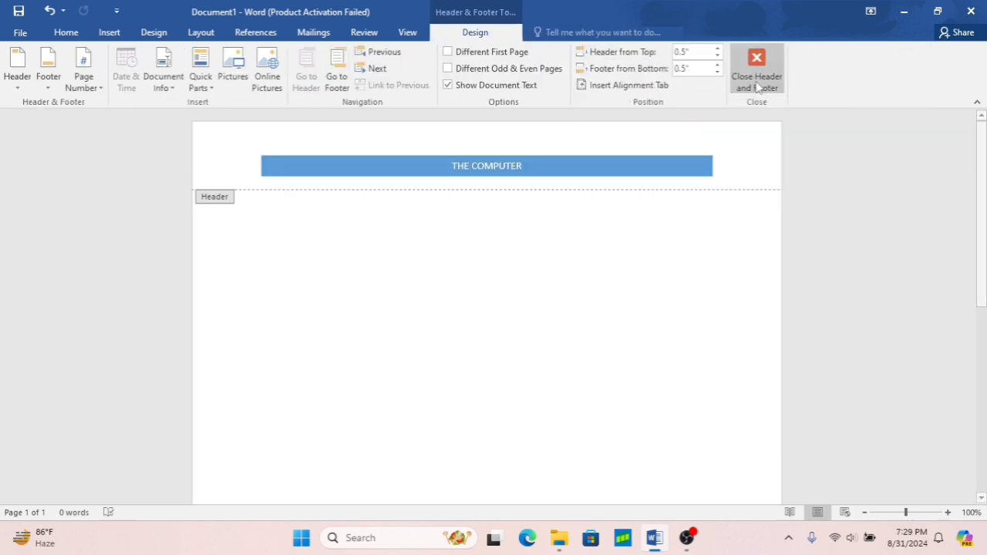
pyautogui.click(758, 87)
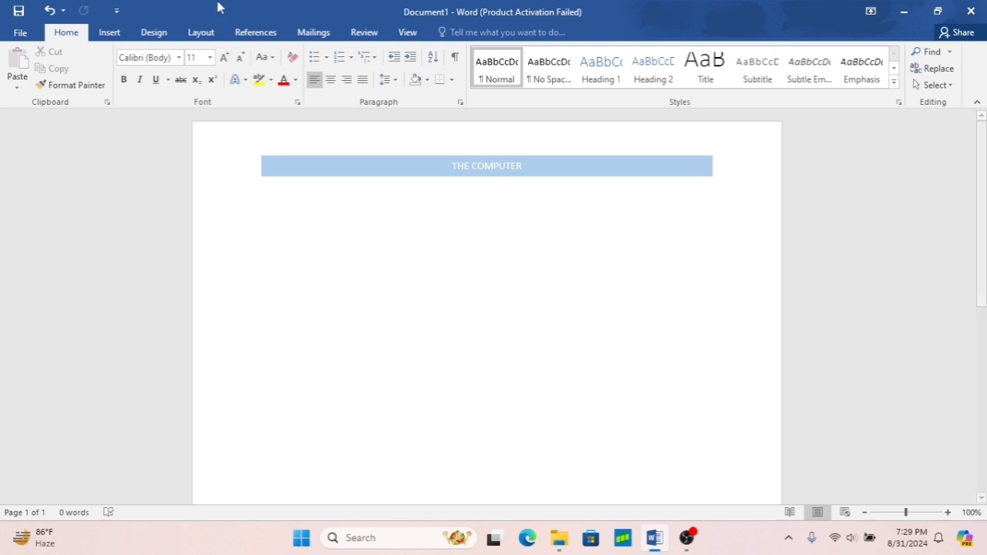
# - Insert a page number at the top of the page in the Plain Number 1 style
pyautogui.click(118, 38)
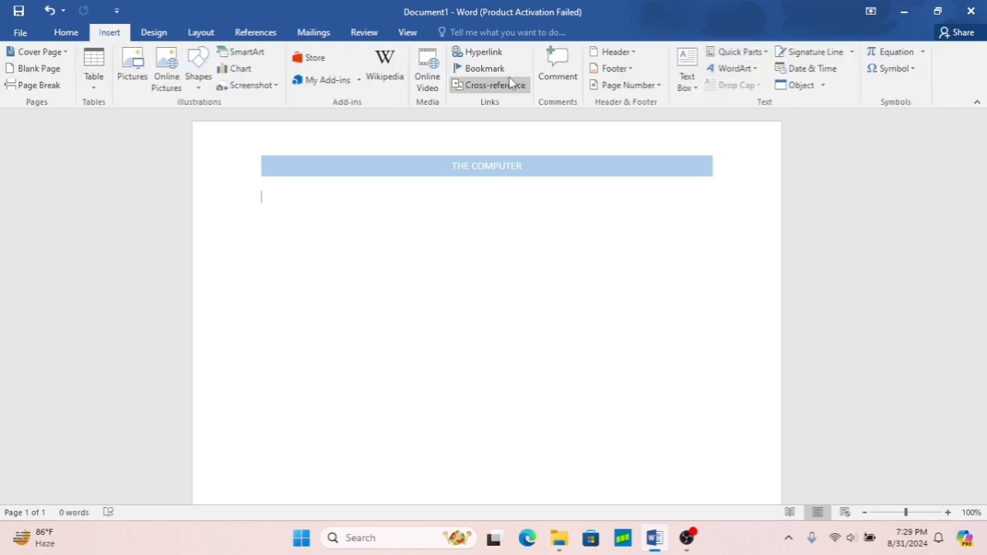
pyautogui.click(660, 87)
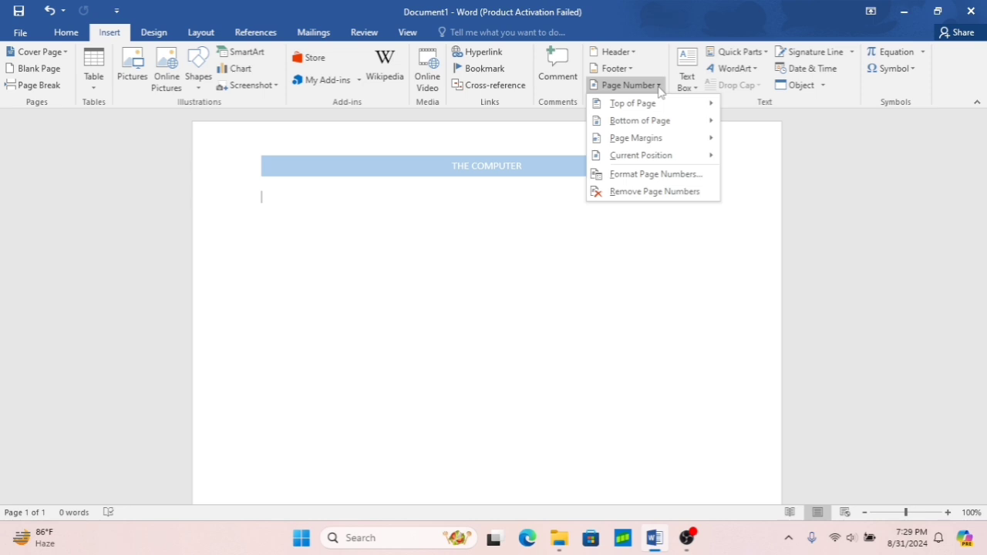
pyautogui.moveTo(634, 139)
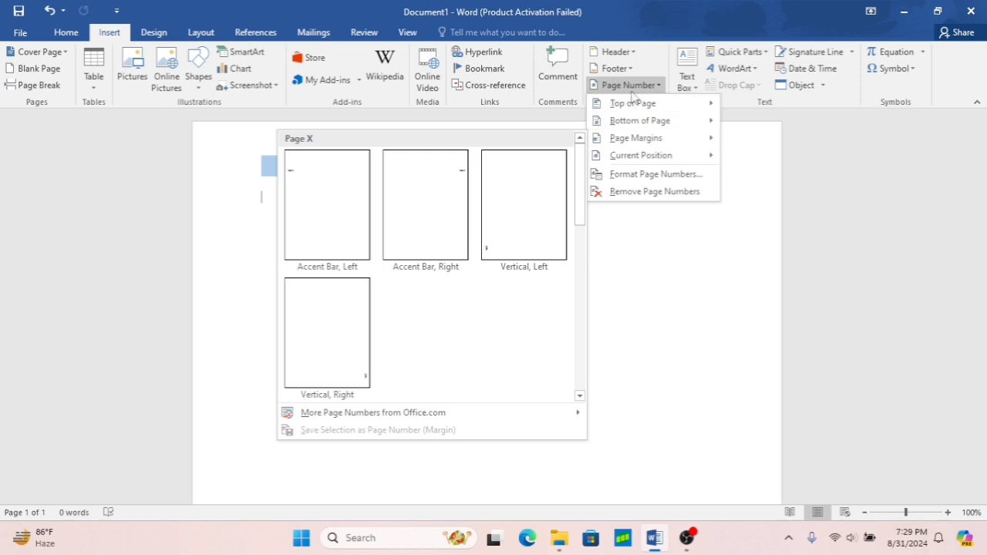
pyautogui.moveTo(634, 108)
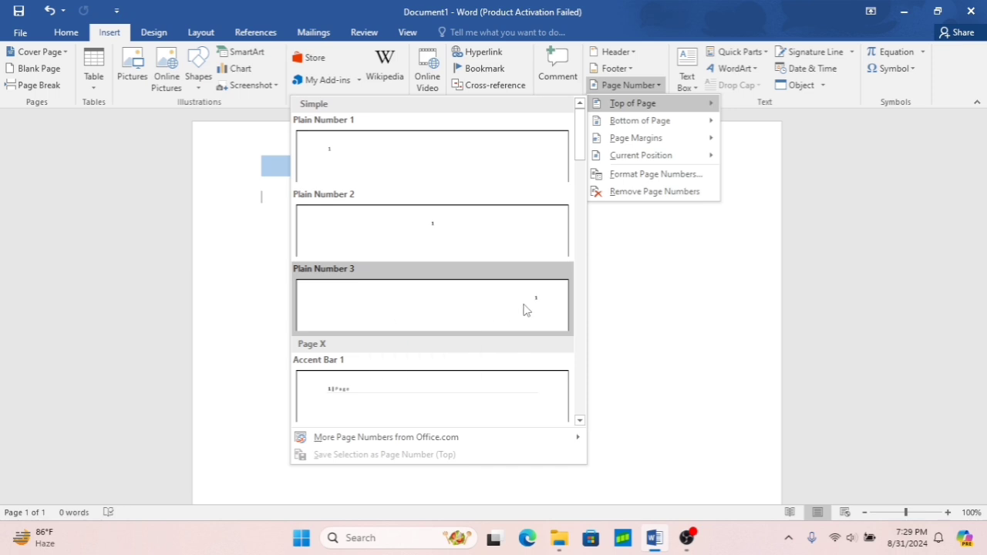
pyautogui.click(429, 172)
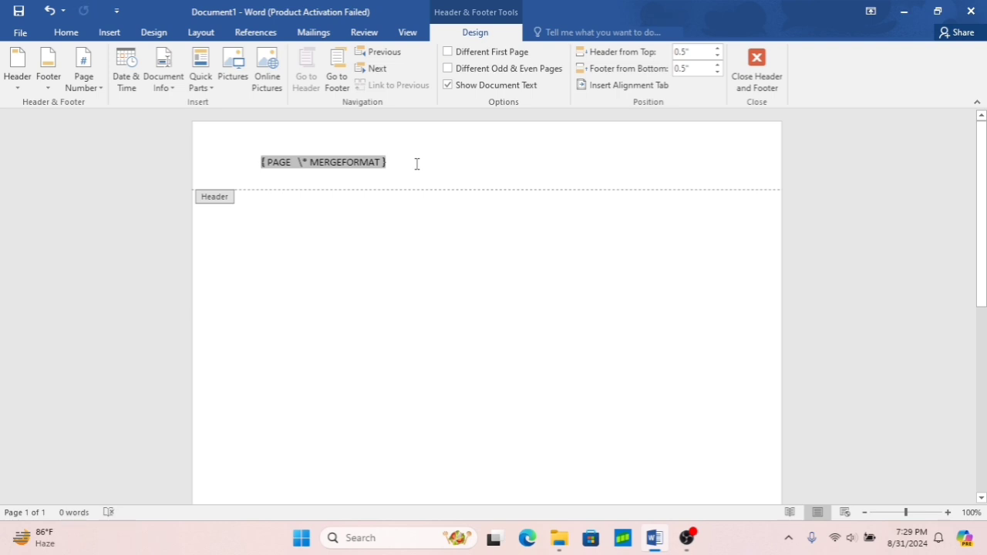
# - Clear the page number field code from the header and enter the plain number 1 instead
pyautogui.write('1')
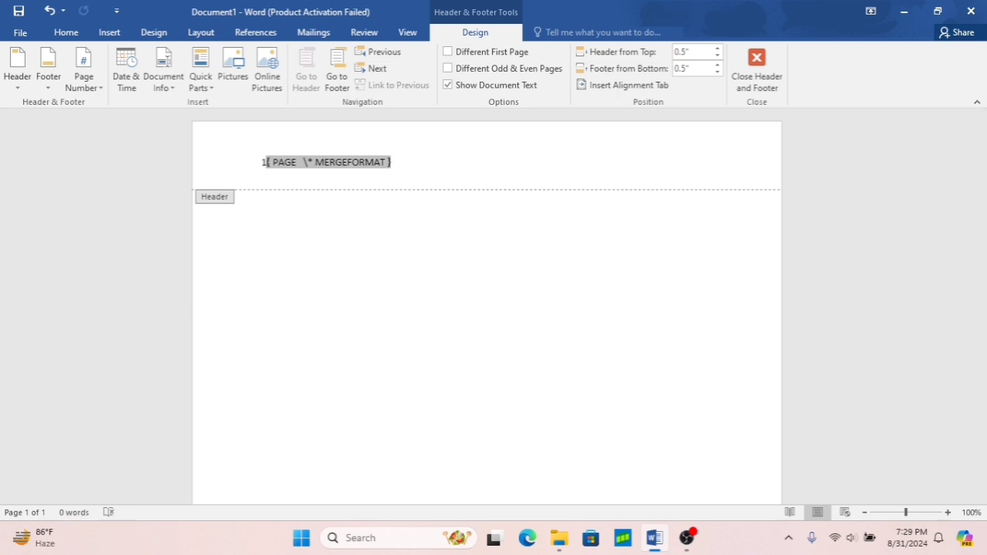
pyautogui.click(392, 168)
pyautogui.hotkey('ctrl', 'a')
pyautogui.press('BackSpace')
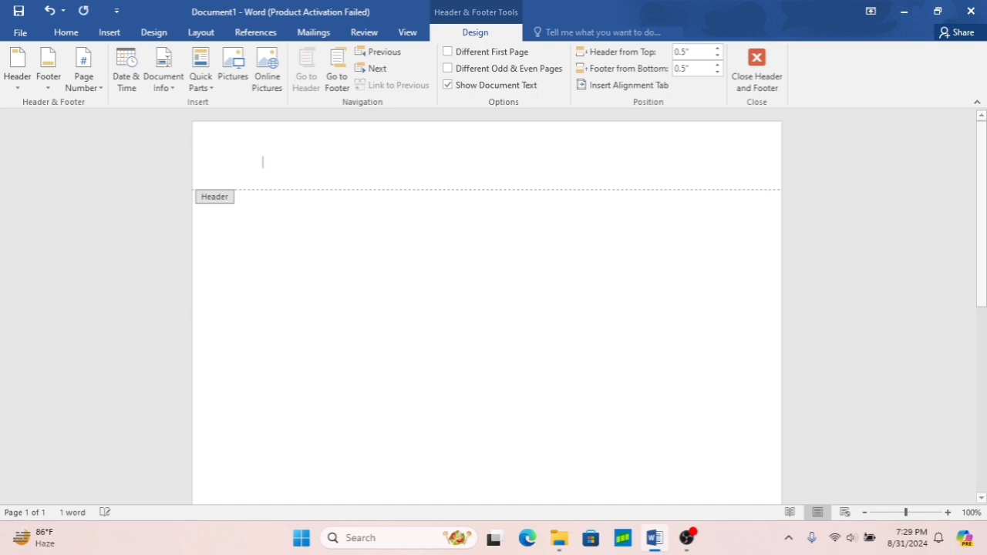
pyautogui.write('1')
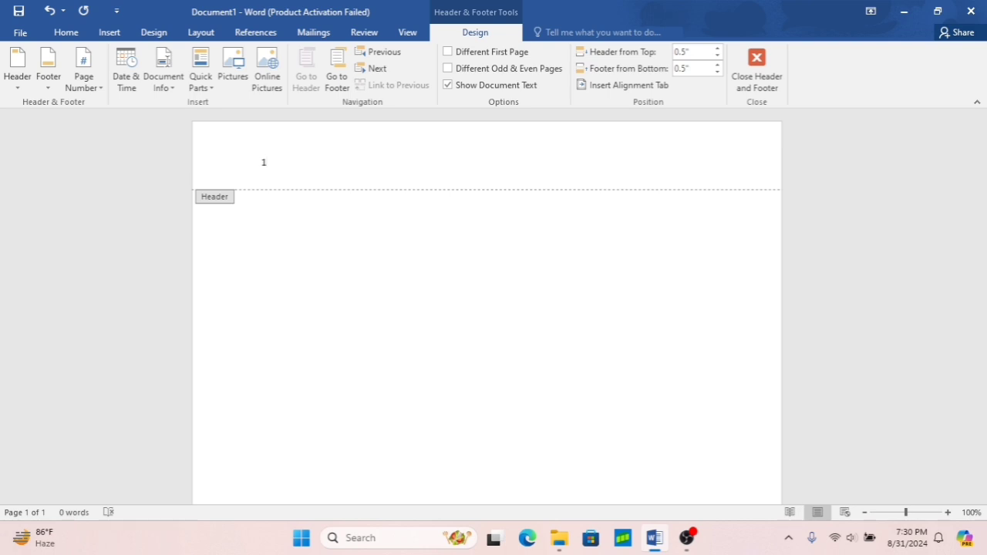
pyautogui.click(109, 35)
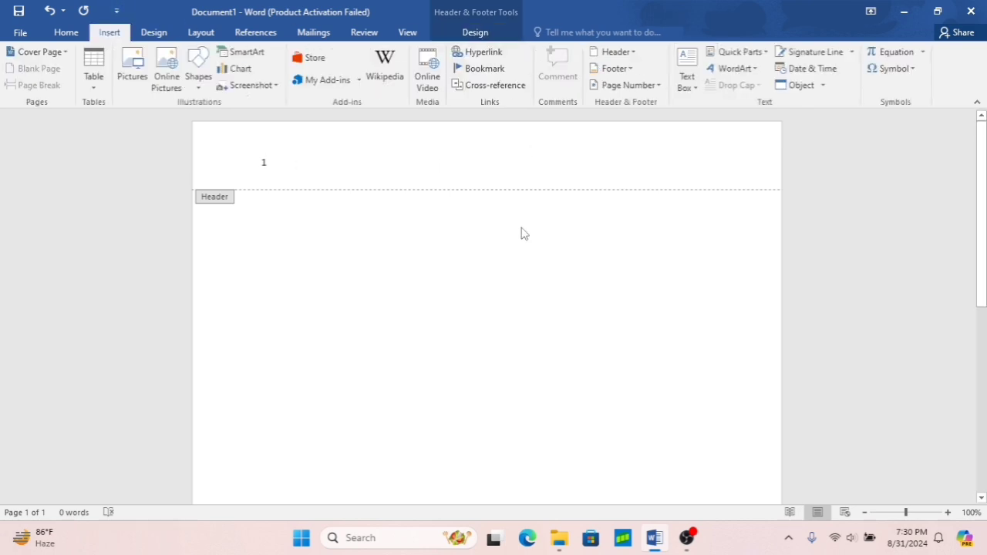